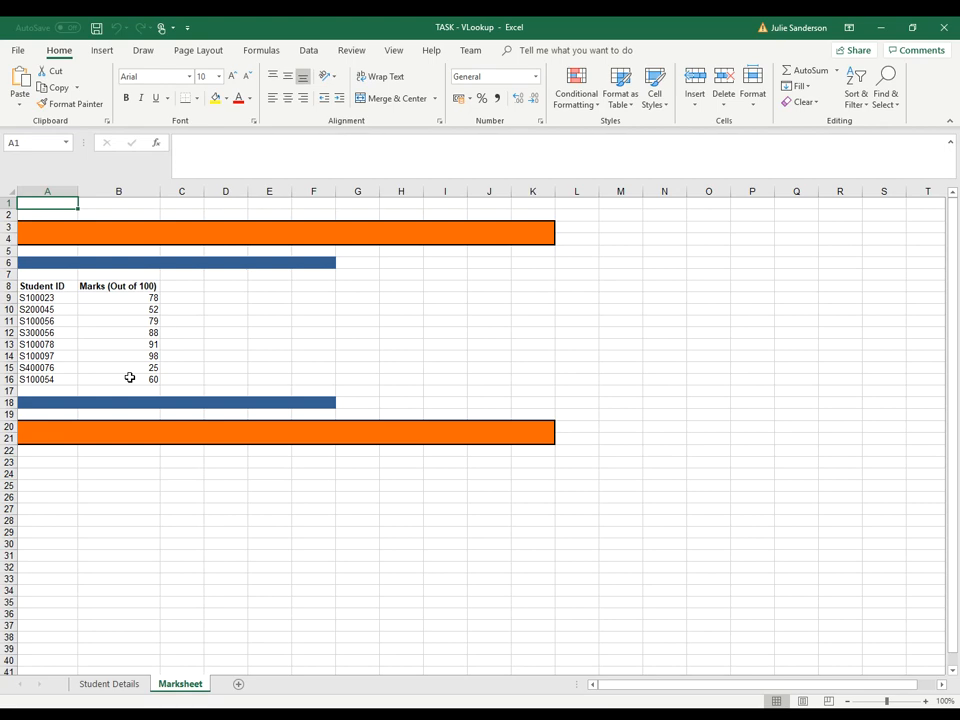
- Start a VLOOKUP function in D10, the first Marks cell of the Student Details sheet
left_click(108, 684)
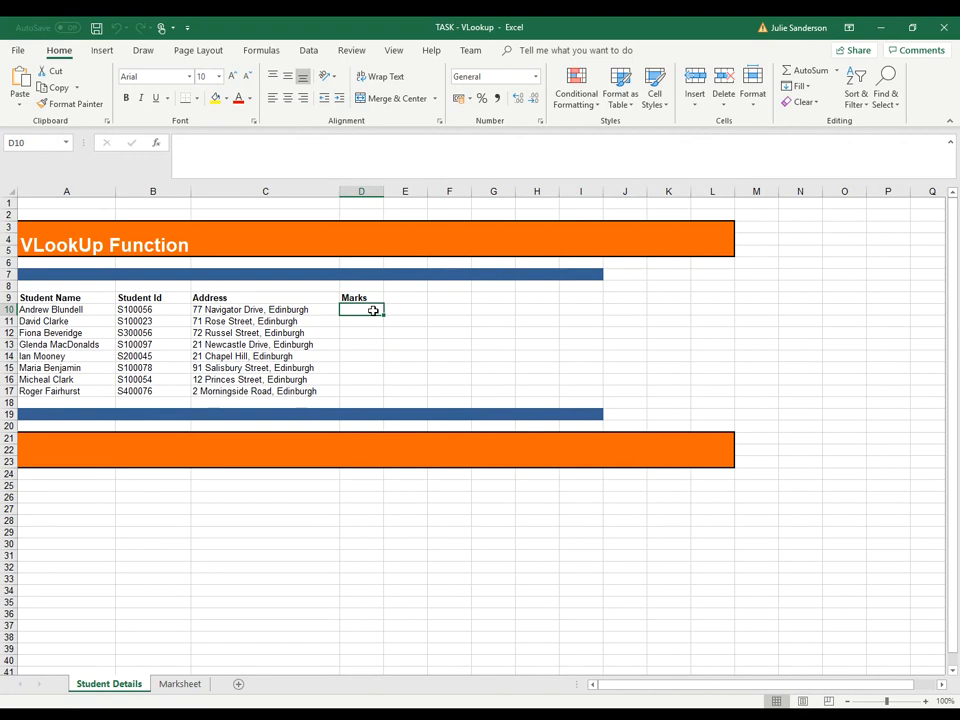
left_click(158, 144)
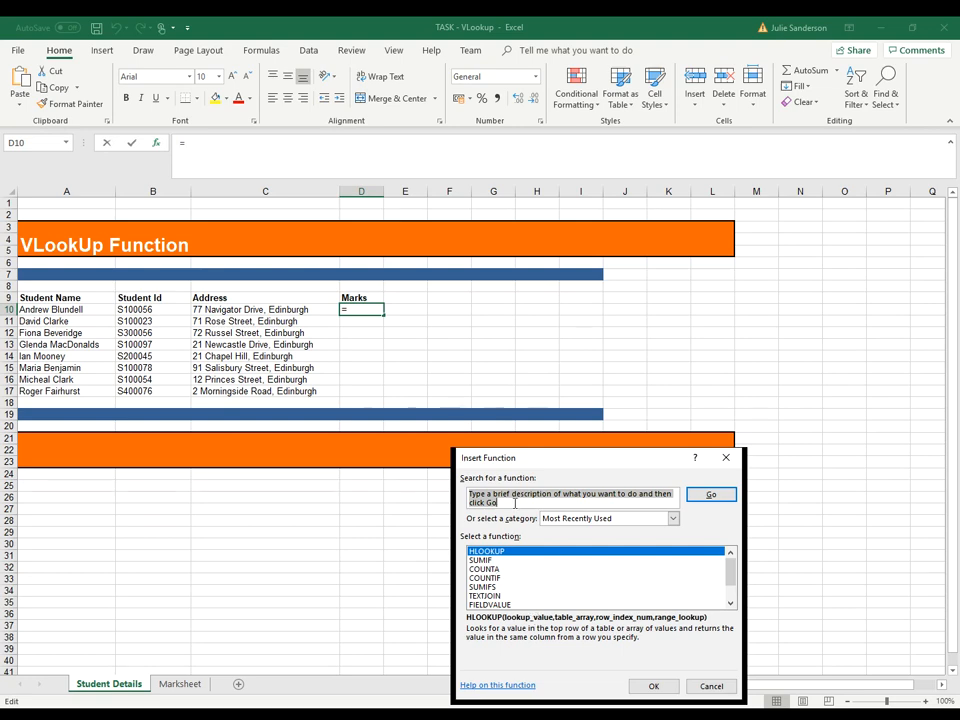
type("v")
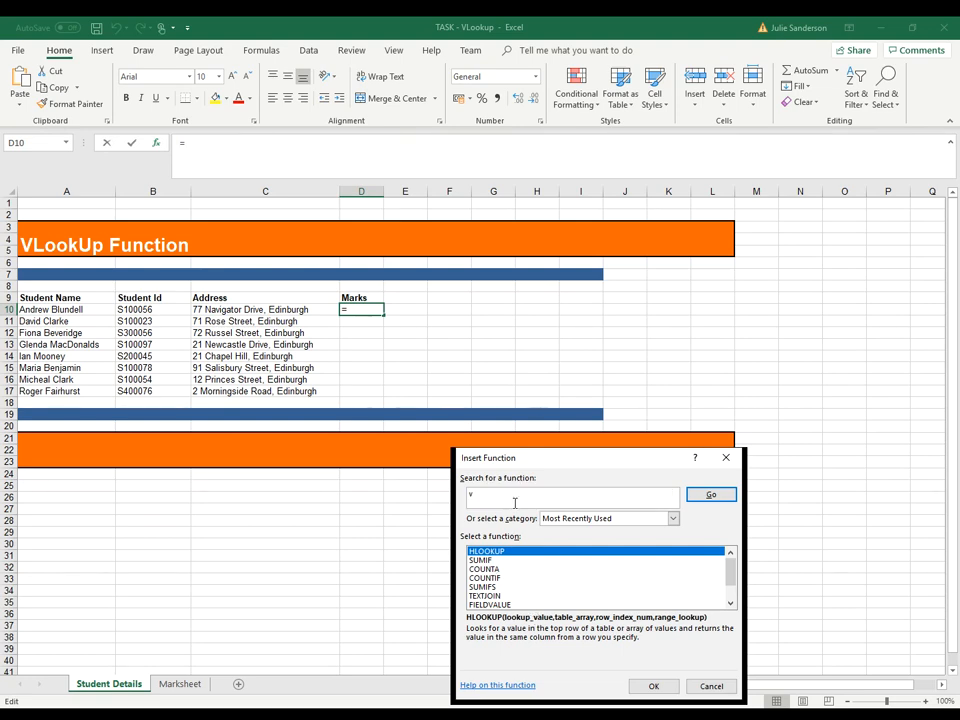
type("lookup")
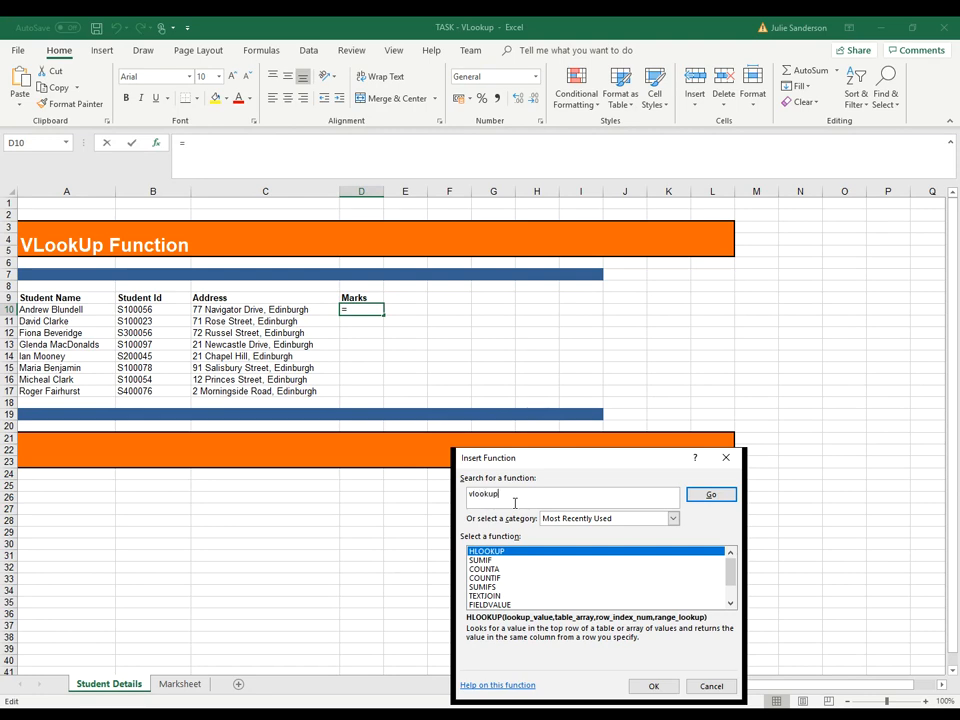
left_click(706, 494)
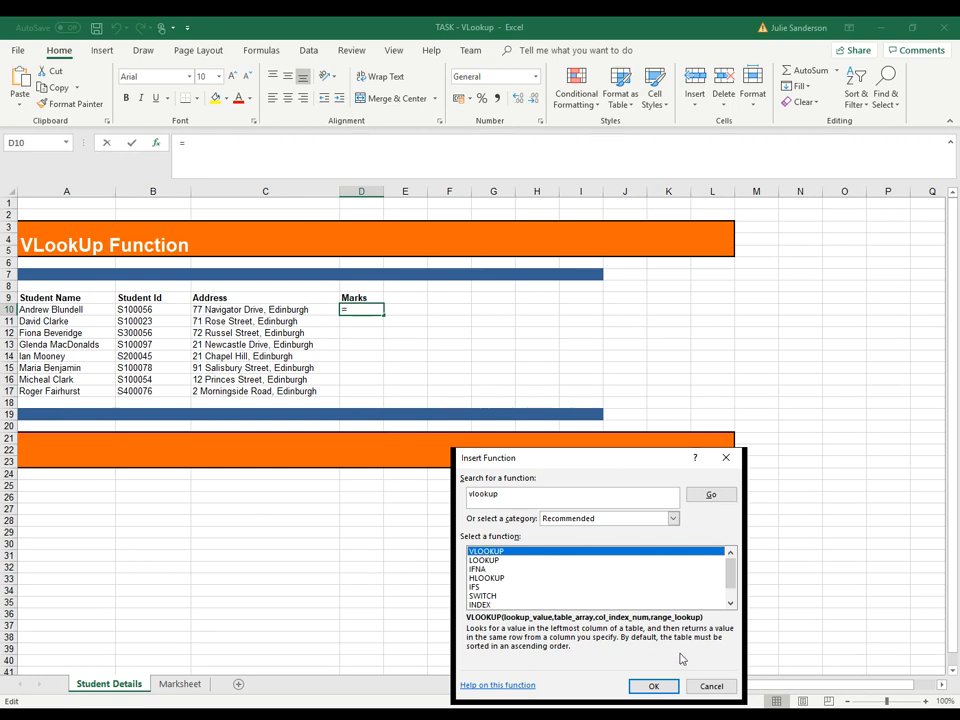
left_click(671, 688)
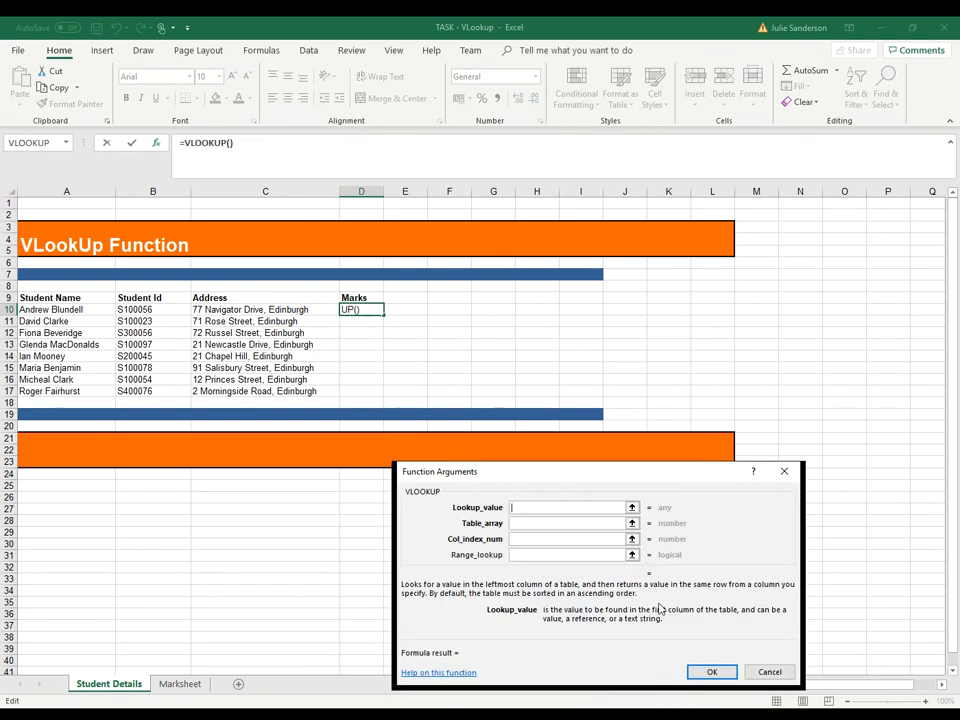
- Set the lookup value to the student ID in B10 and the table array to A9:B16 on the Marksheet sheet
left_click_drag(627, 476, 671, 294)
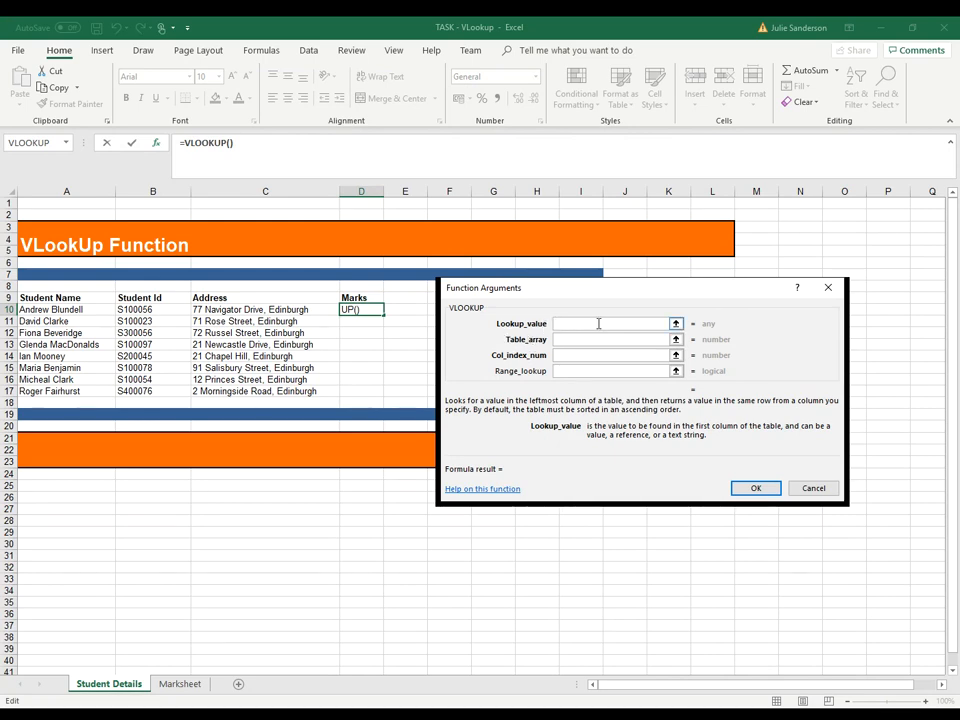
left_click(151, 311)
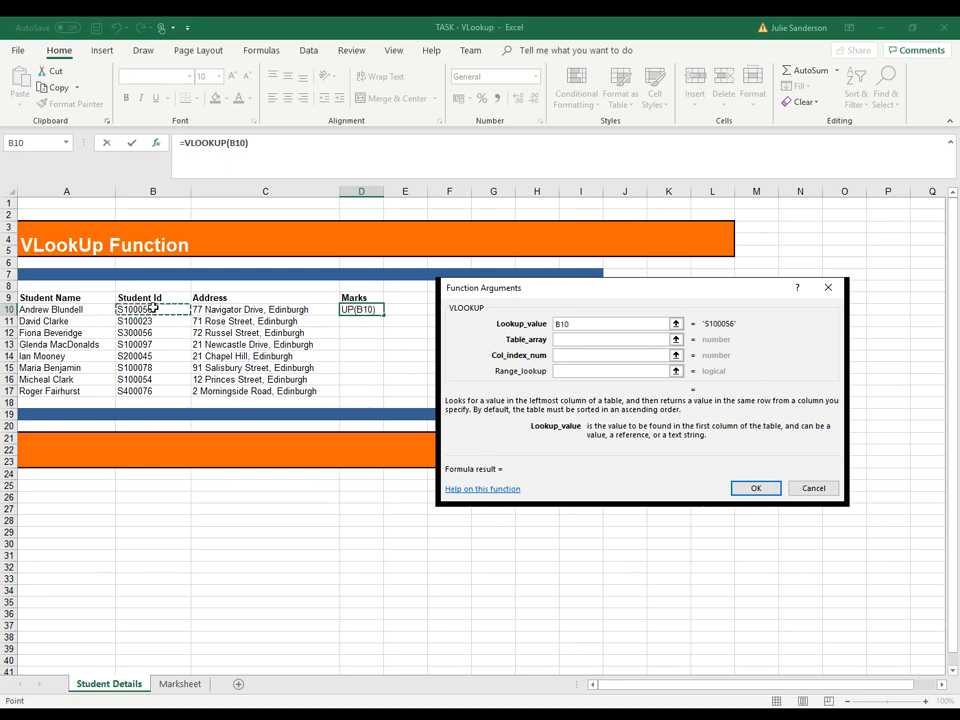
left_click(571, 340)
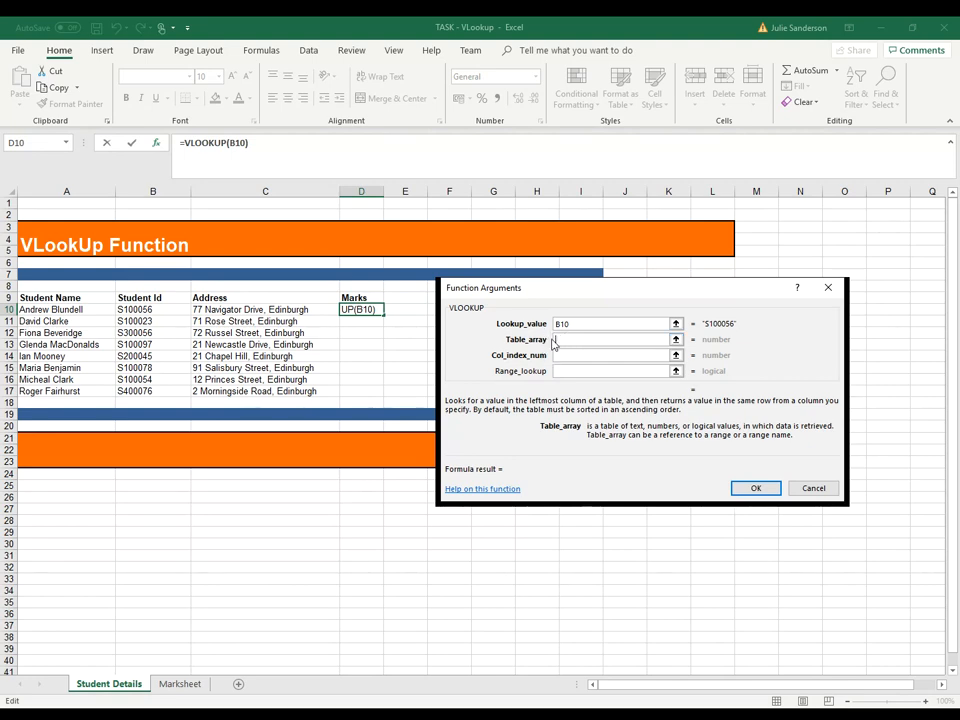
left_click(189, 688)
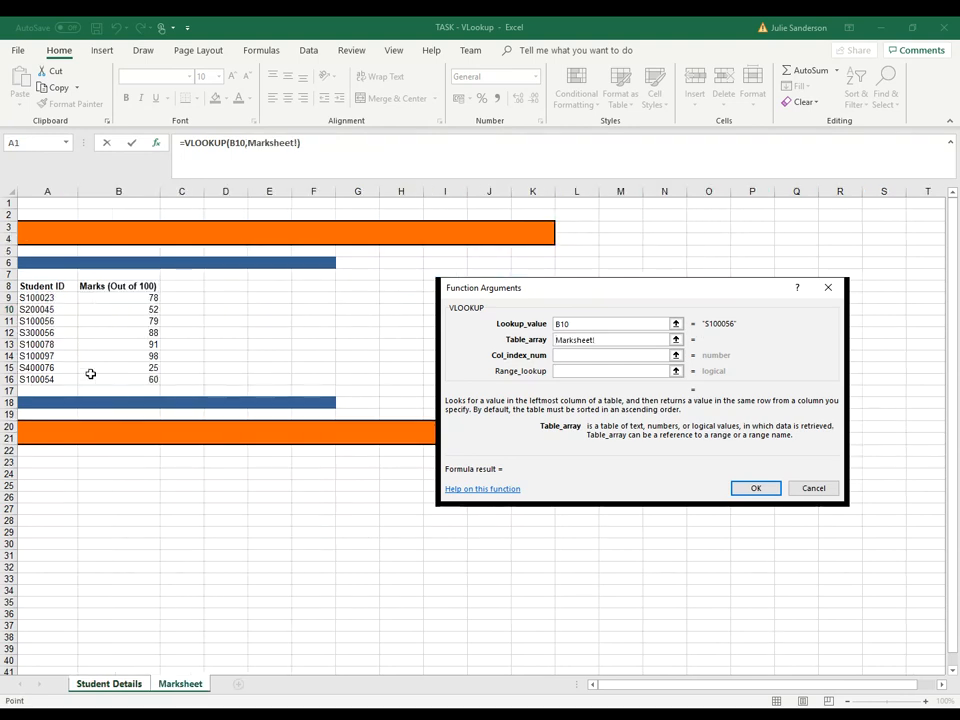
left_click_drag(45, 298, 125, 378)
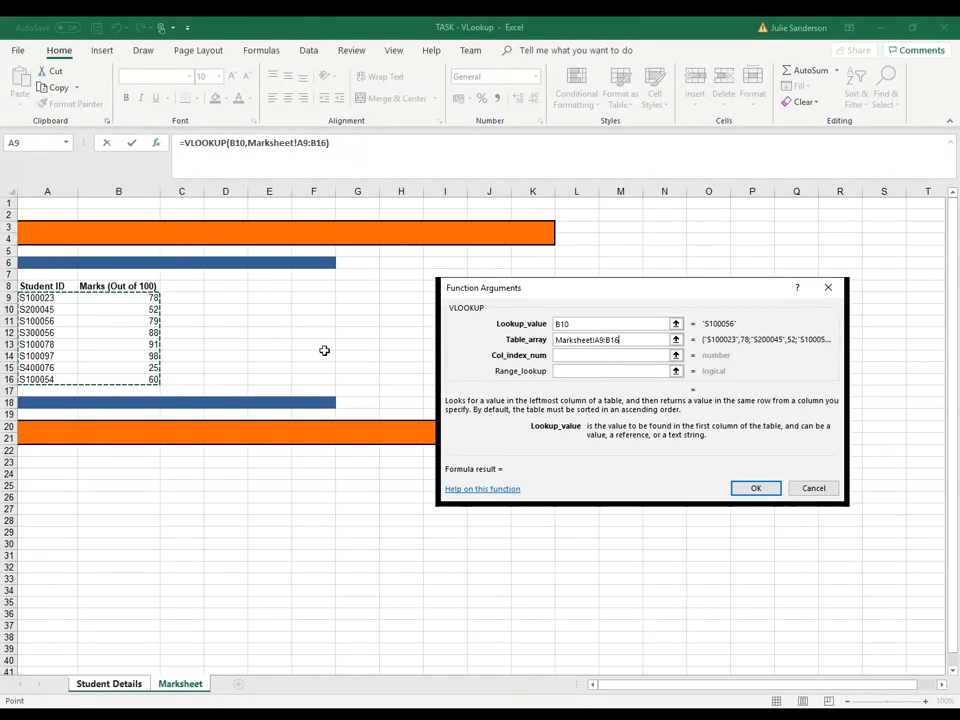
- Make both ends of the table array reference absolute, giving Marksheet!$A$9:$B$16
left_click(596, 341)
key("F4")
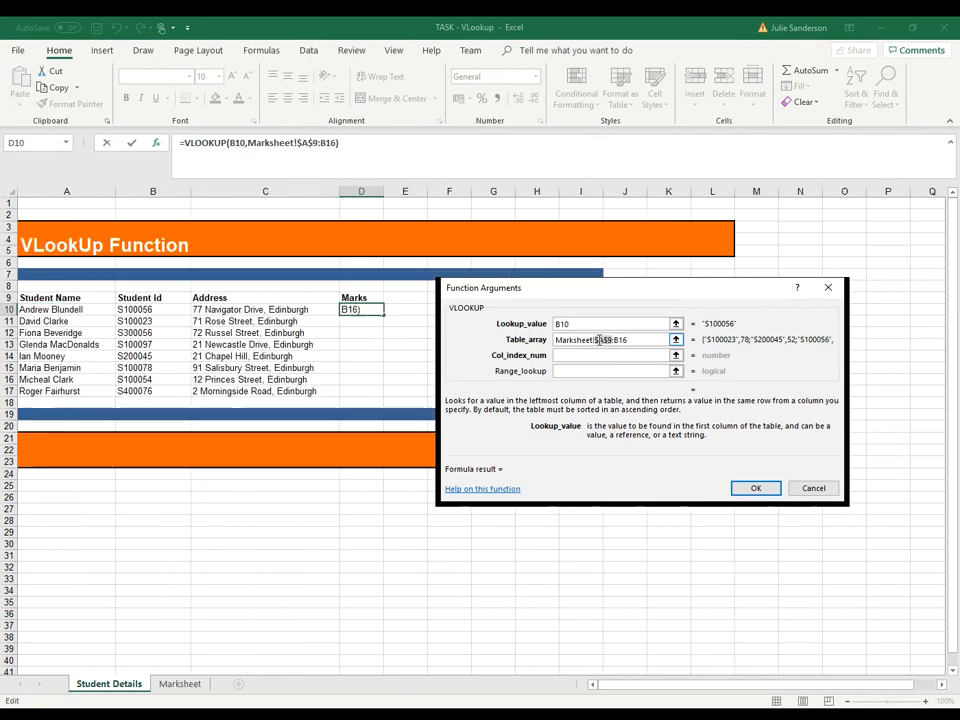
left_click(620, 340)
key("F4")
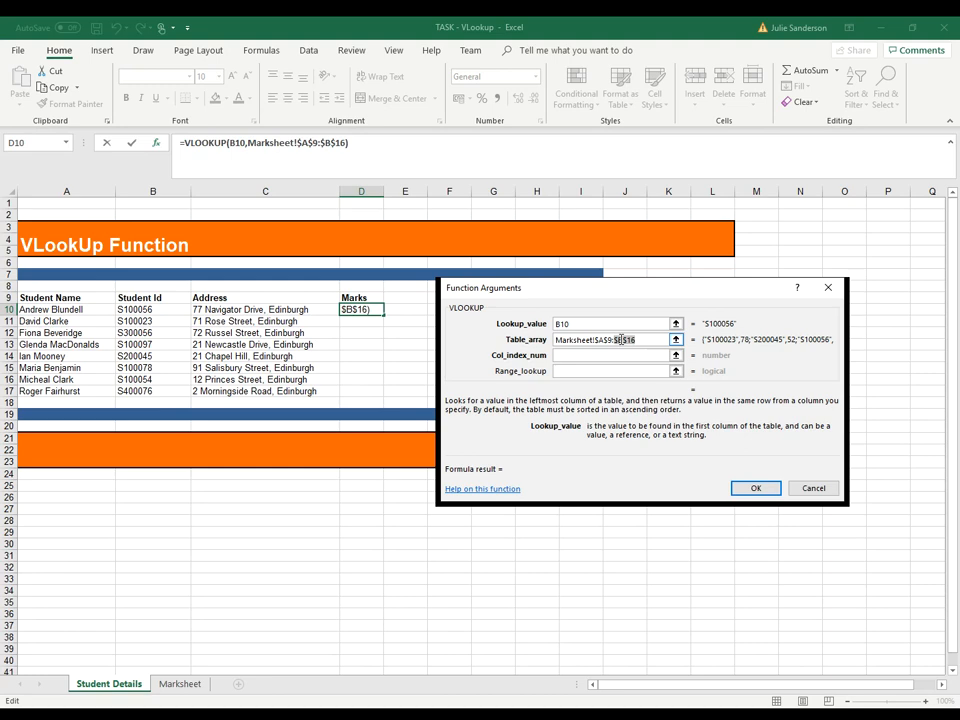
- Complete the VLOOKUP with column index 2 and range lookup FALSE, and fill it down the Marks column to D17
left_click(594, 356)
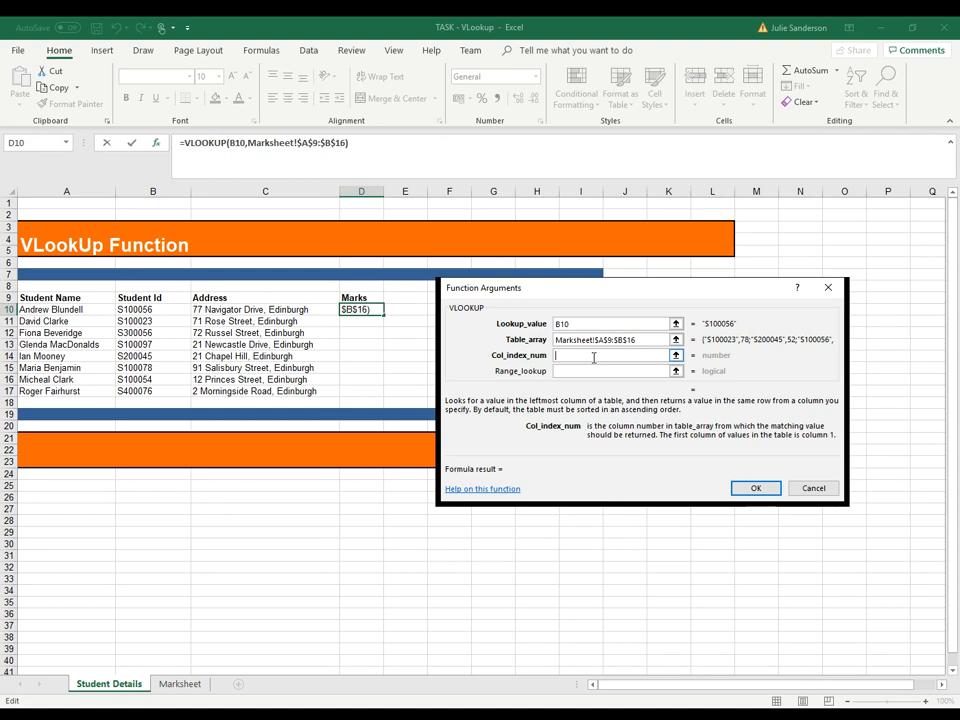
type("2")
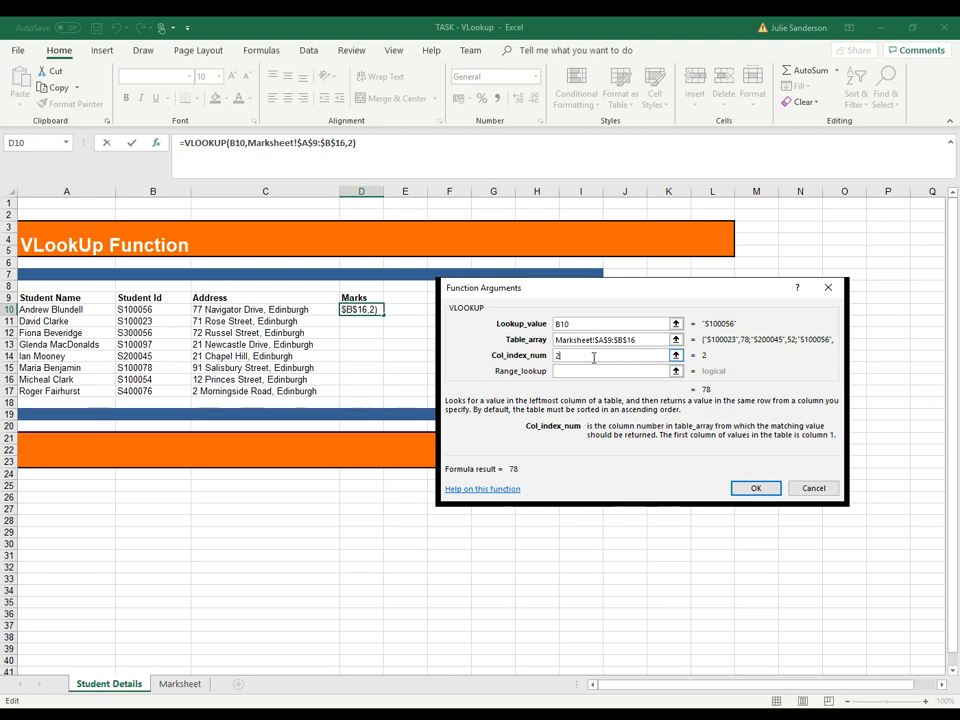
left_click(587, 370)
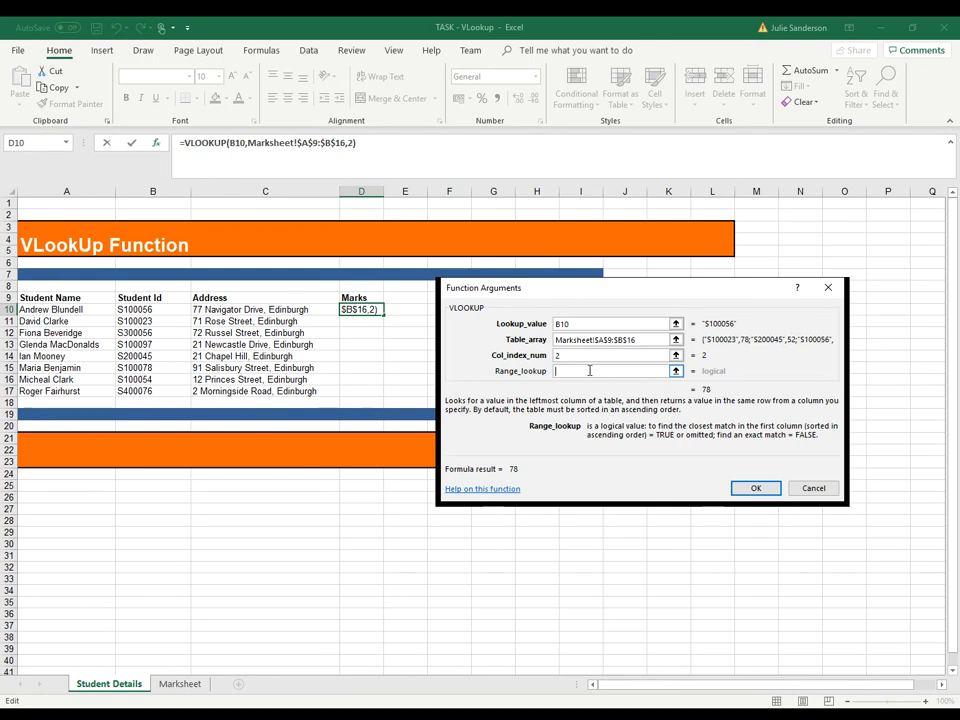
type("FALSE")
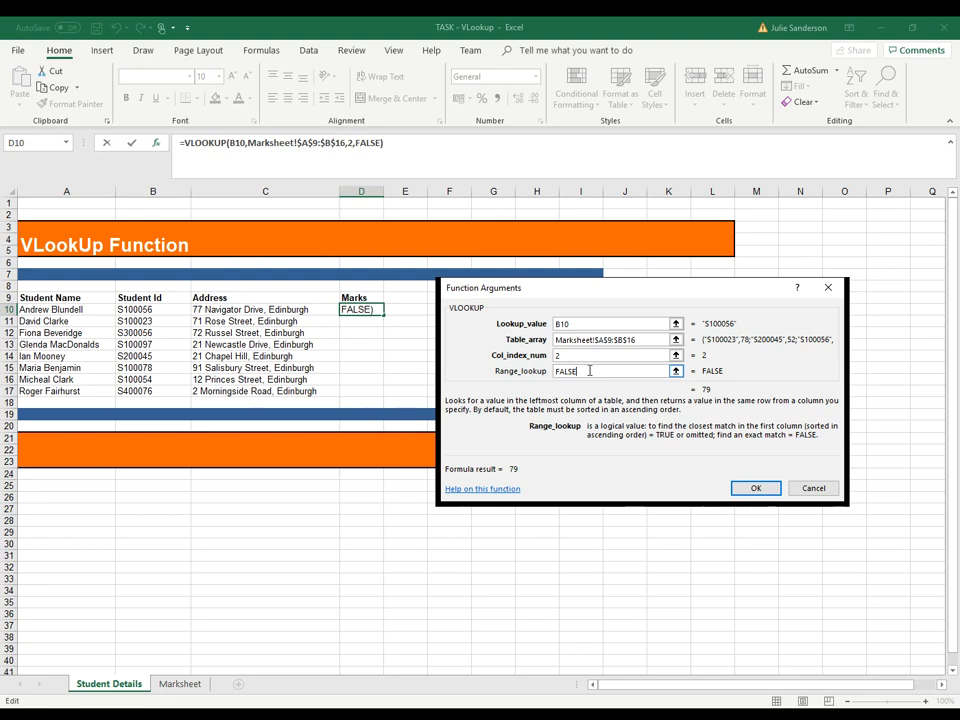
left_click(754, 489)
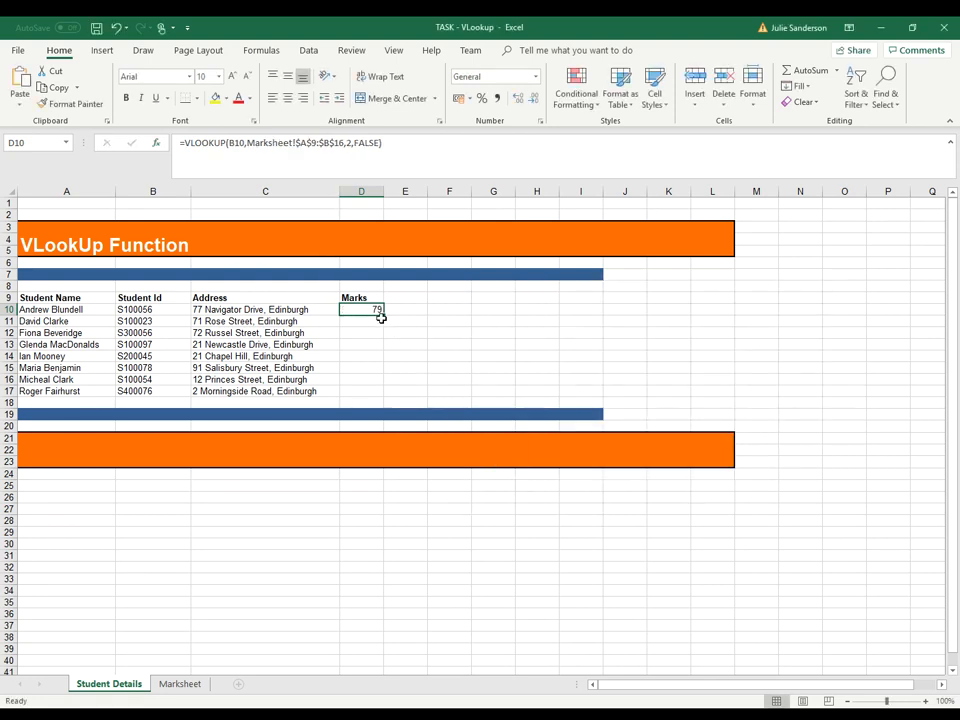
left_click_drag(383, 314, 382, 395)
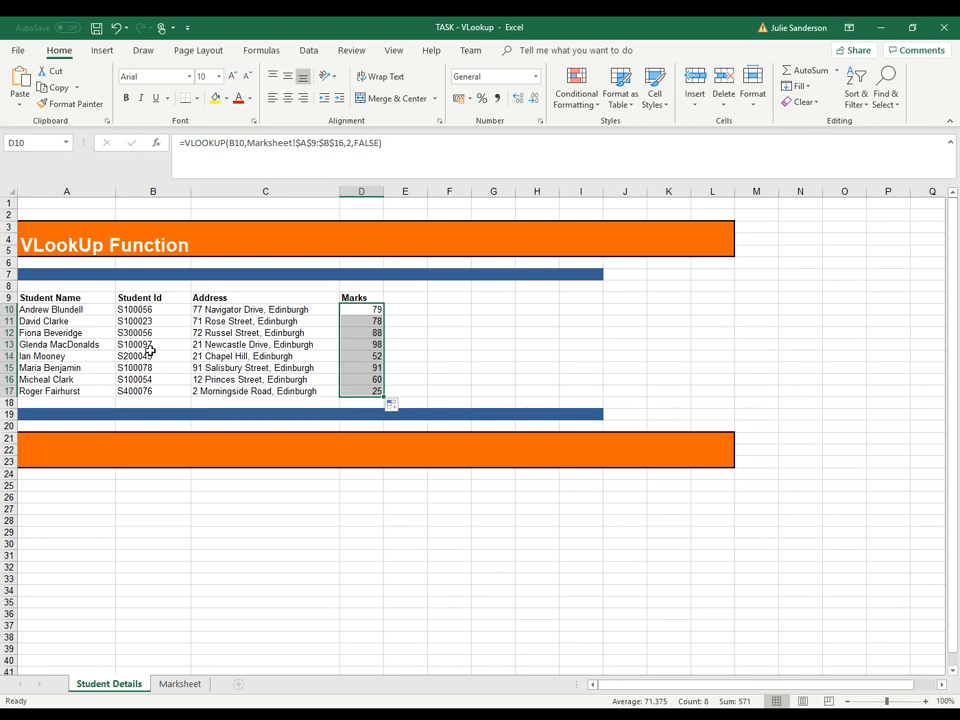
- Check the looked-up mark in D13 against the same student ID's row on the Marksheet sheet
left_click(362, 343)
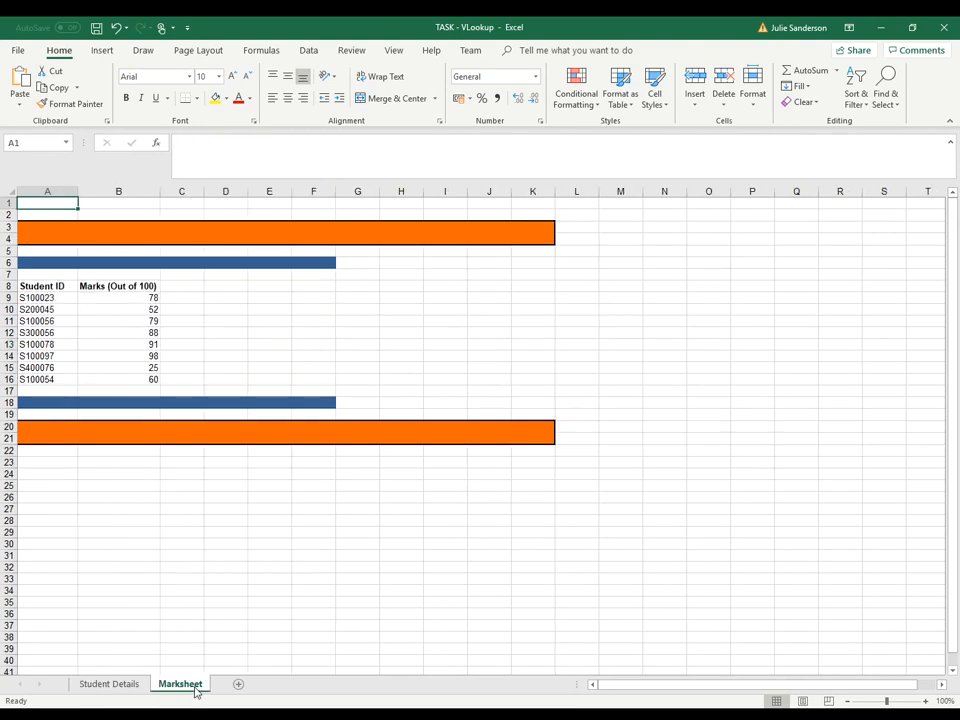
left_click(53, 357)
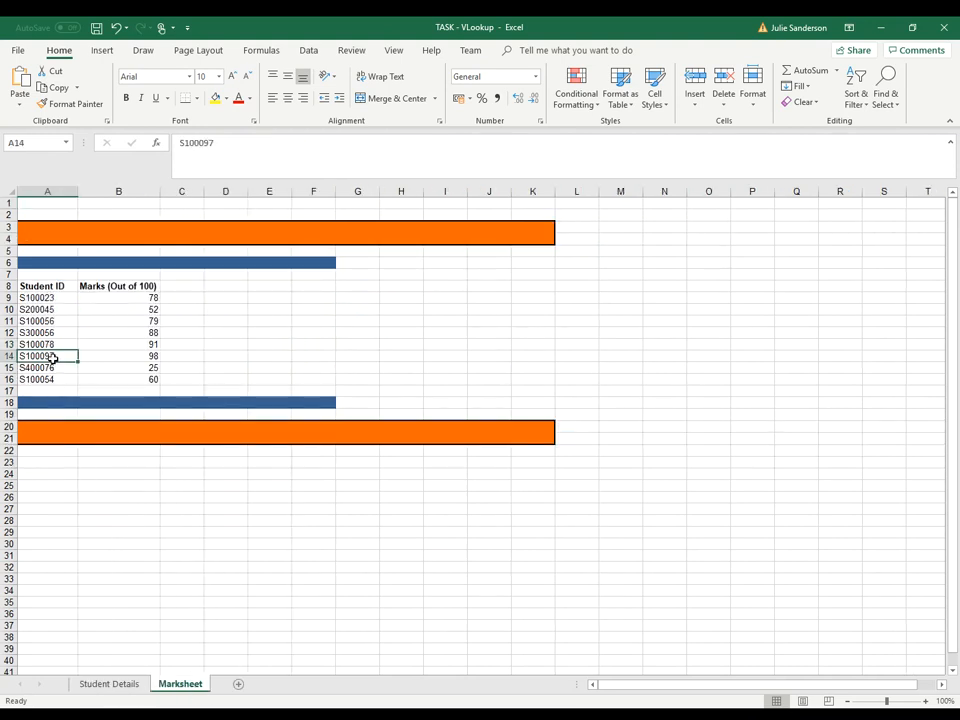
left_click(122, 358)
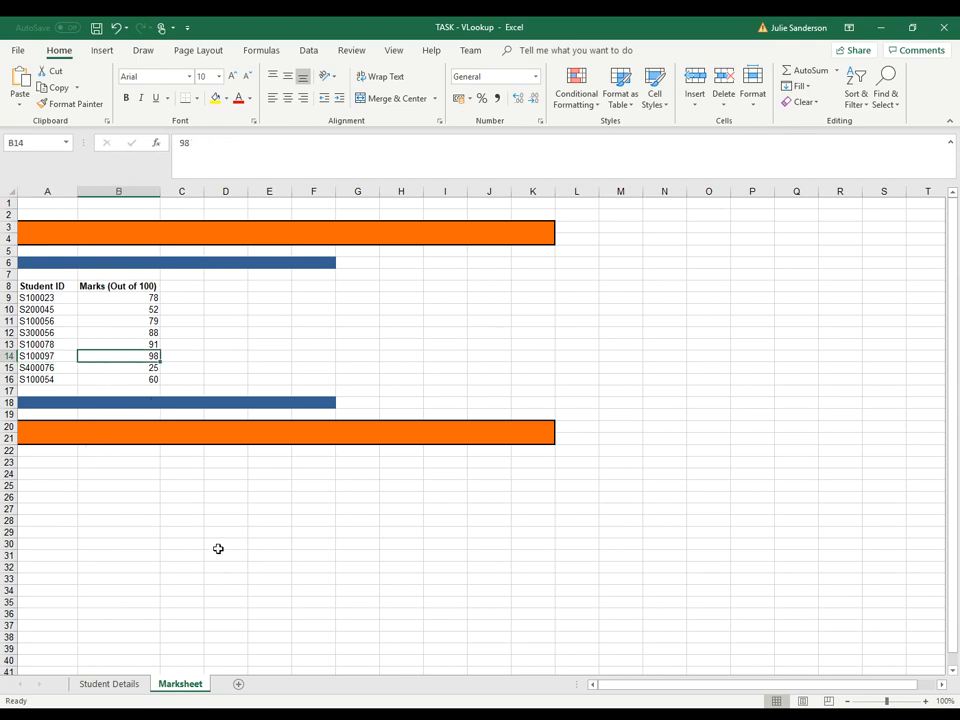
left_click(140, 688)
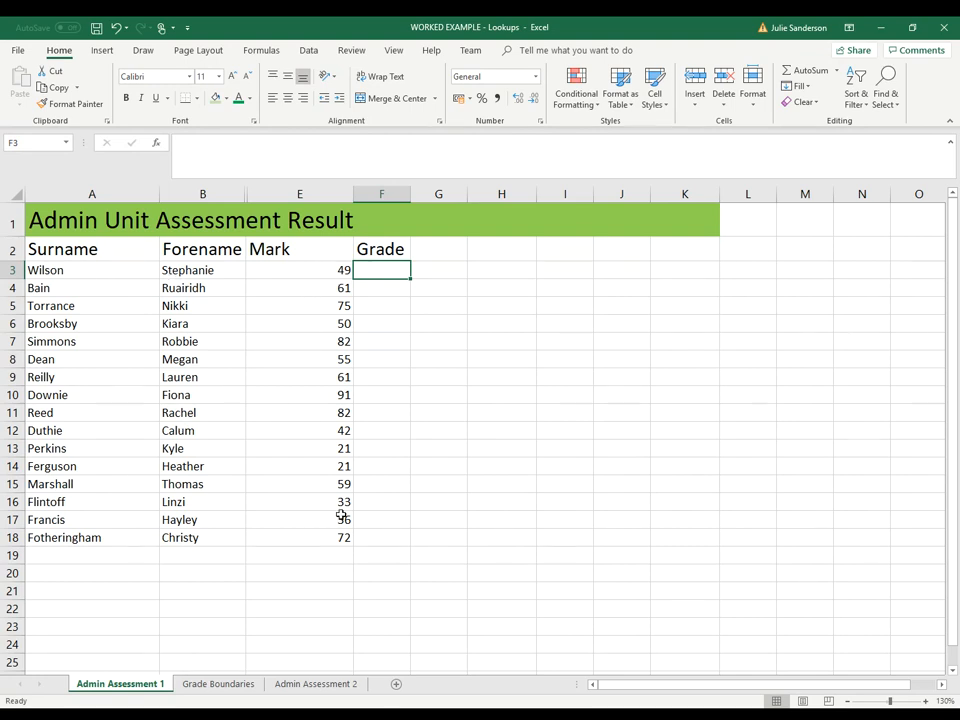
- View the Grade Boundaries sheet in the WORKED EXAMPLE - Lookups workbook, and start a VLOOKUP in Grade cell F3 of Admin Assessment 1
left_click(210, 688)
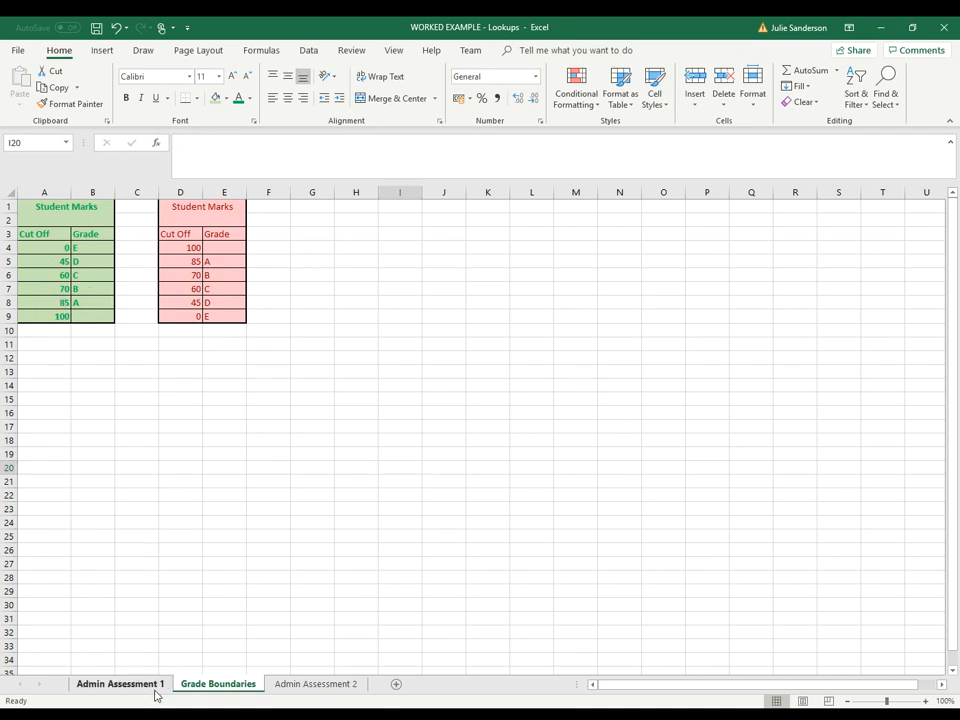
left_click(121, 684)
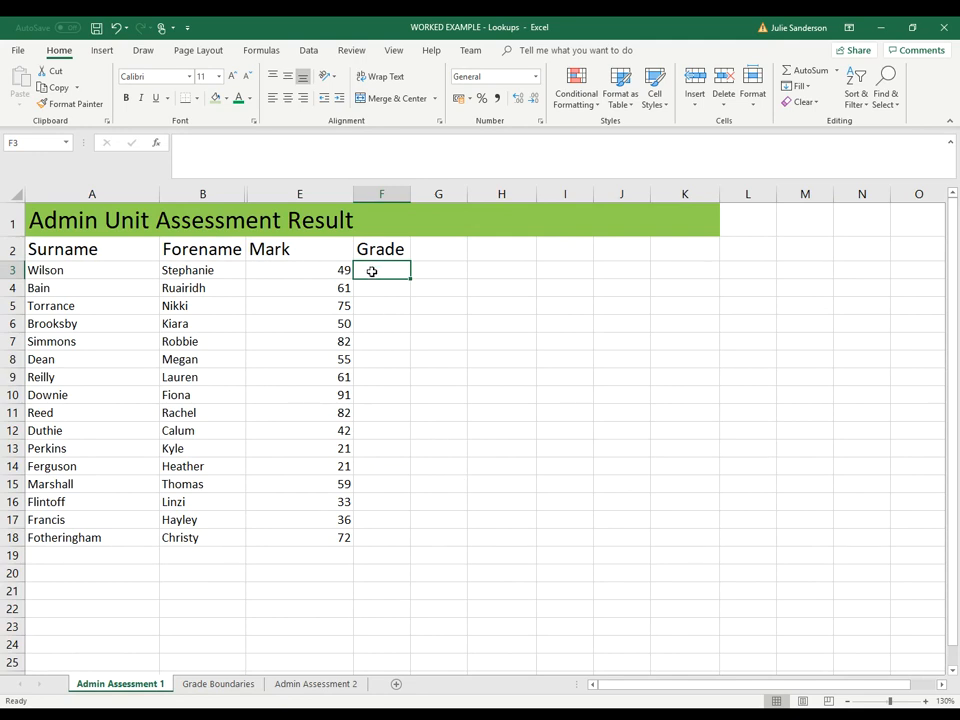
left_click(158, 151)
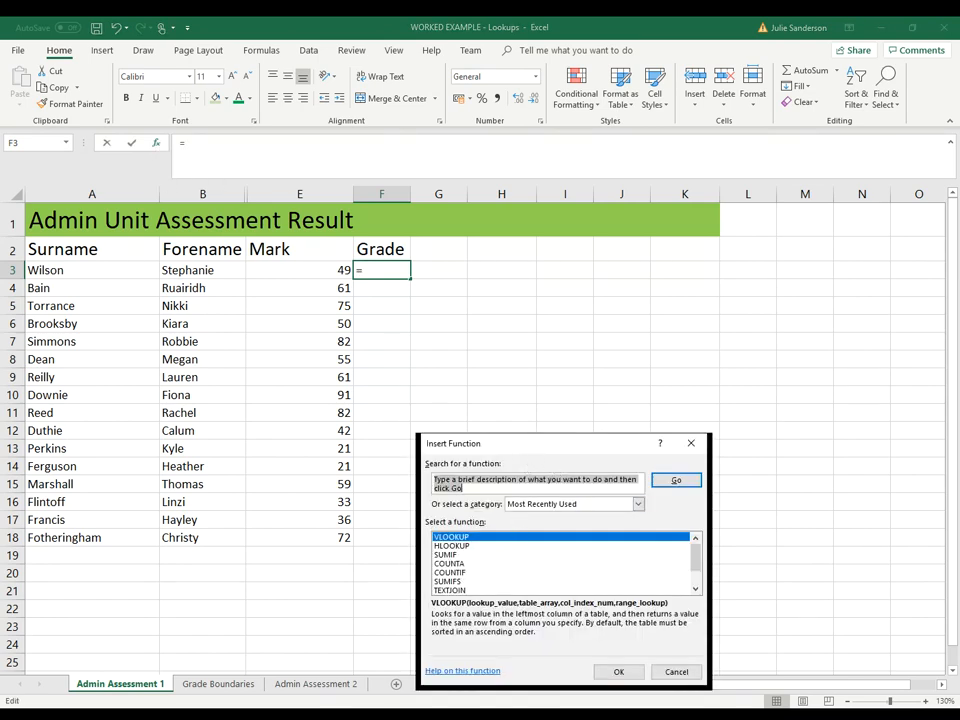
left_click(617, 672)
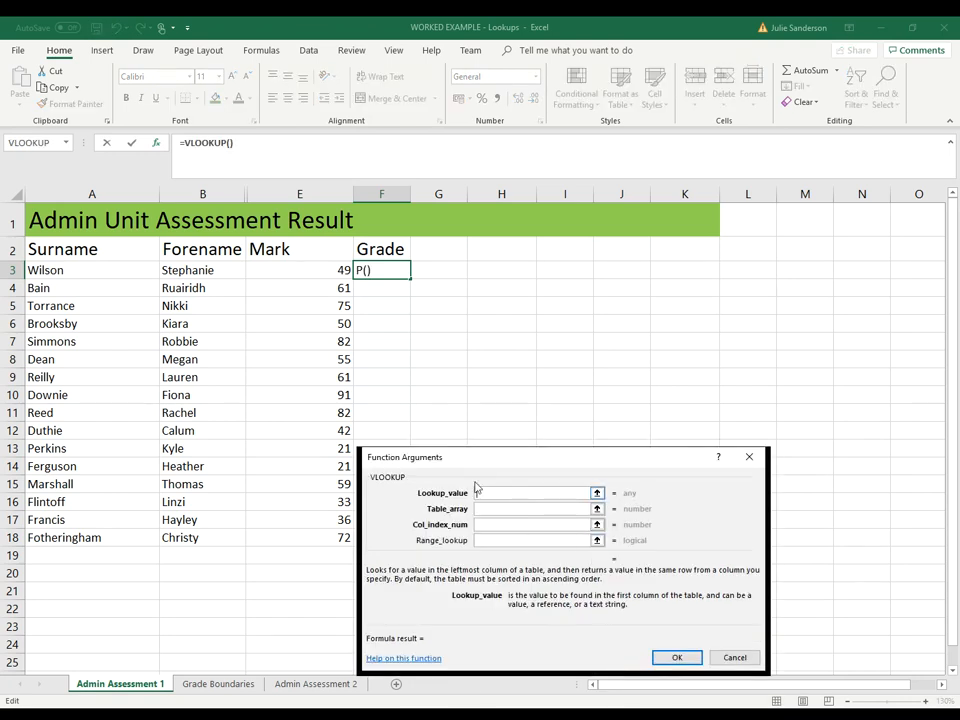
- Set the lookup value to mark cell E3 and the table array to A4:B9, the green table on the Grade Boundaries sheet
left_click(326, 271)
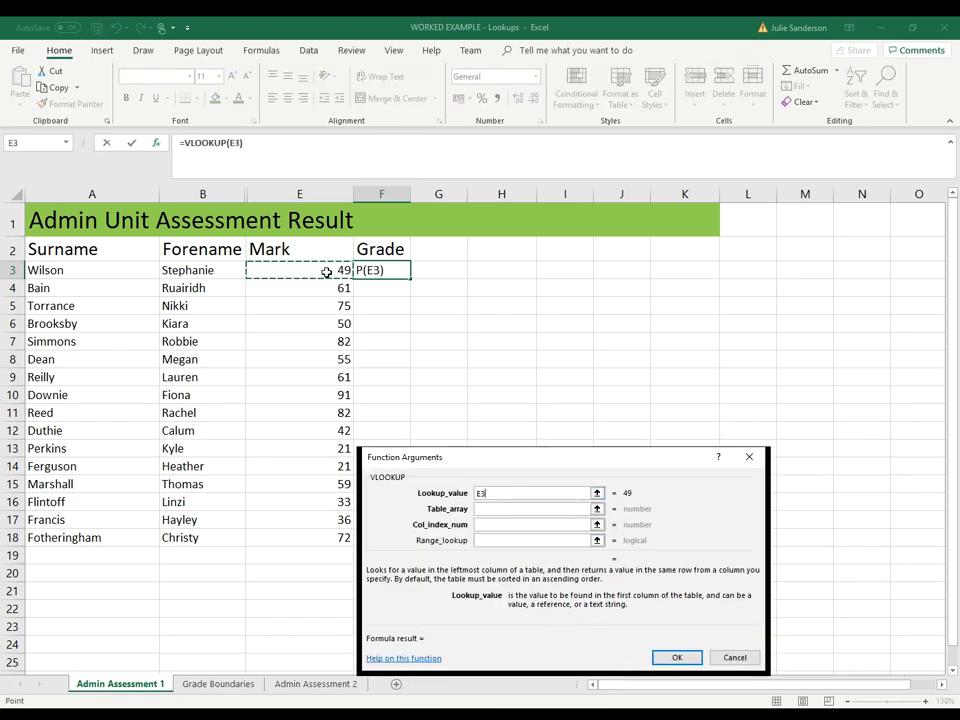
left_click(511, 508)
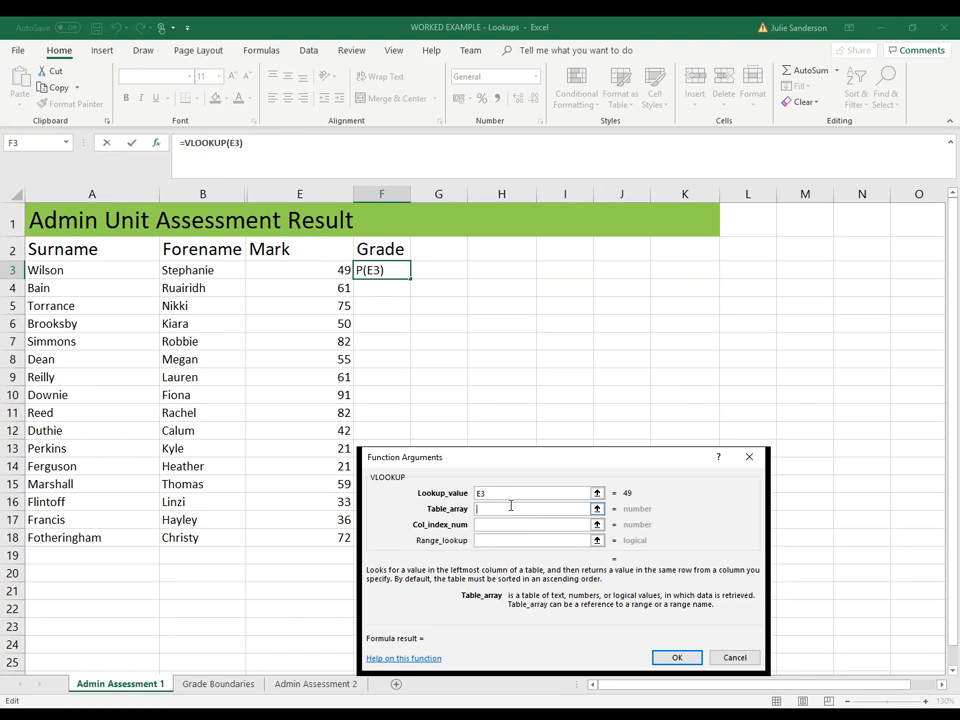
left_click(210, 683)
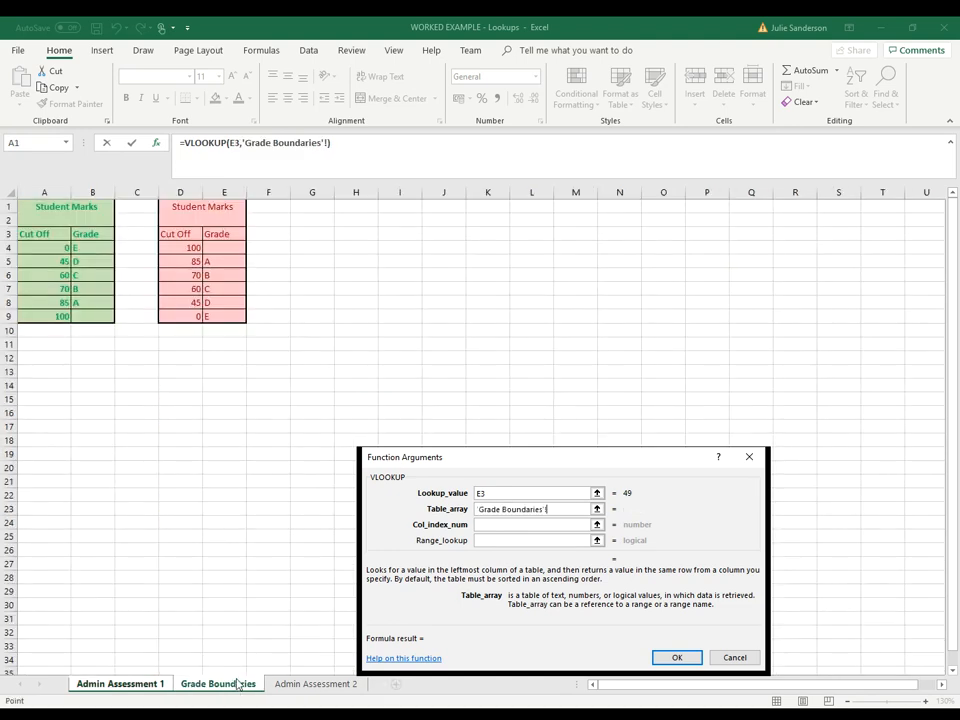
left_click_drag(62, 247, 96, 317)
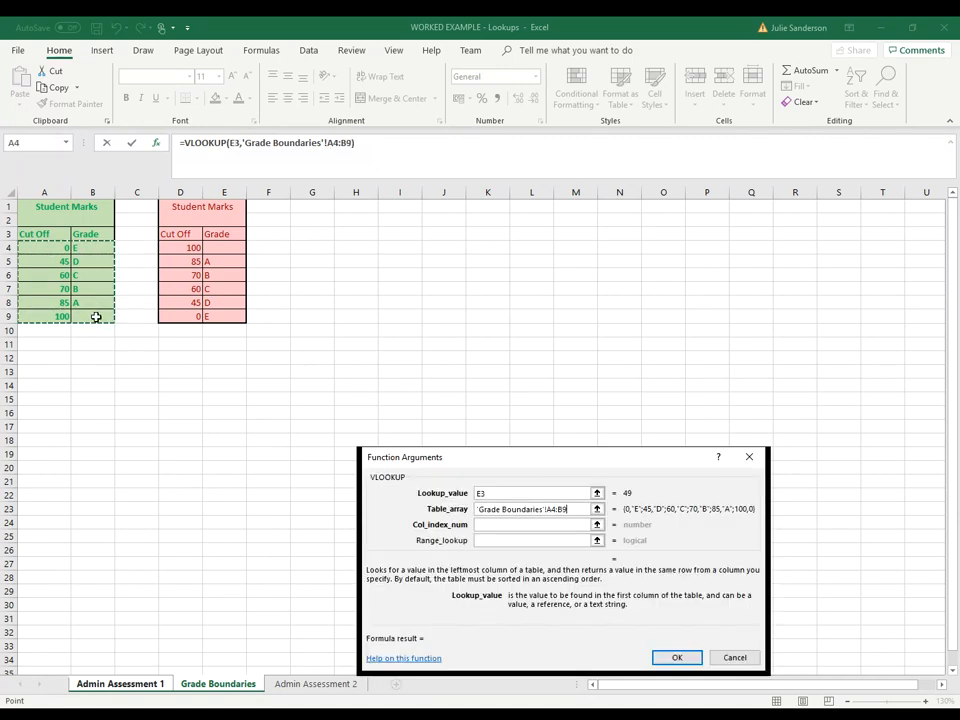
- Make the table array reference absolute as 'Grade Boundaries'!$A$4:$B$9
left_click(553, 509)
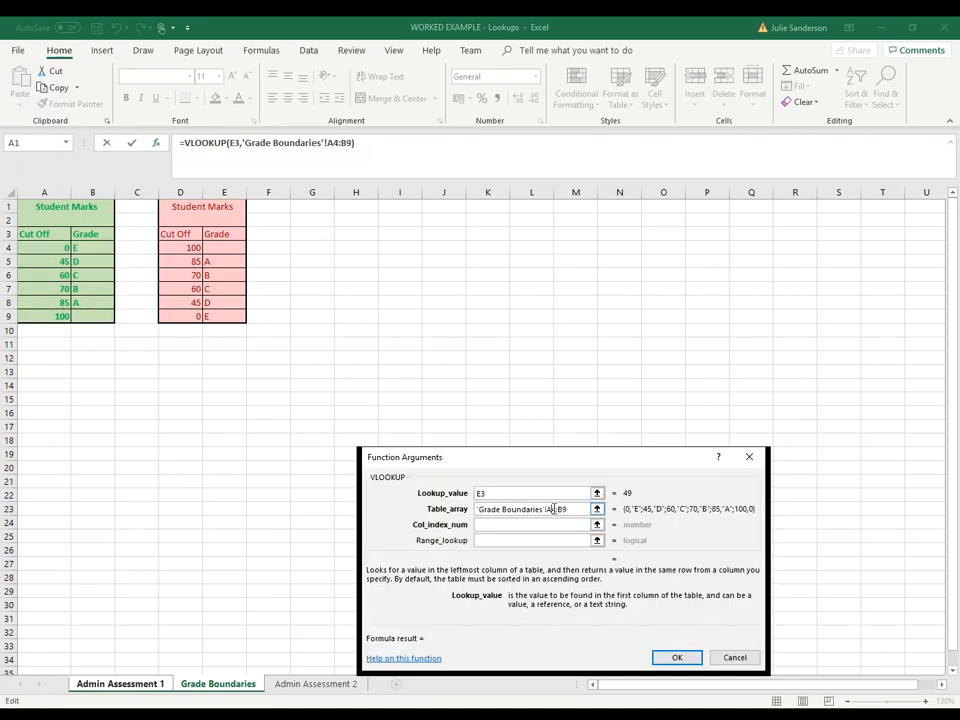
key("F4")
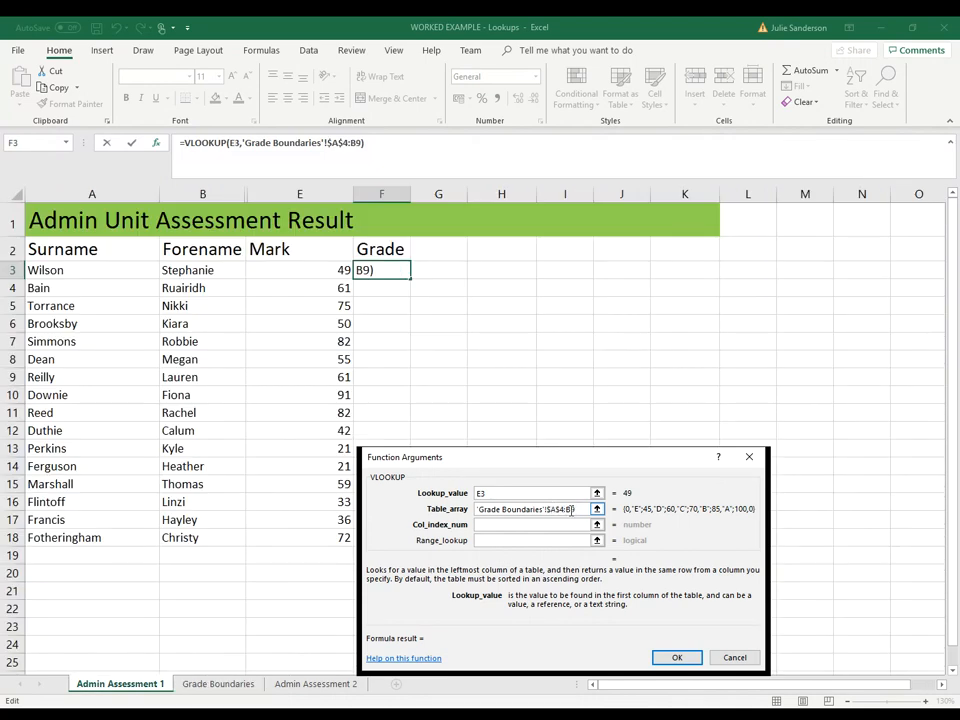
key("F4")
- Complete the VLOOKUP in F3 with column index 2 and range lookup TRUE, and fill it down through F18
left_click(492, 523)
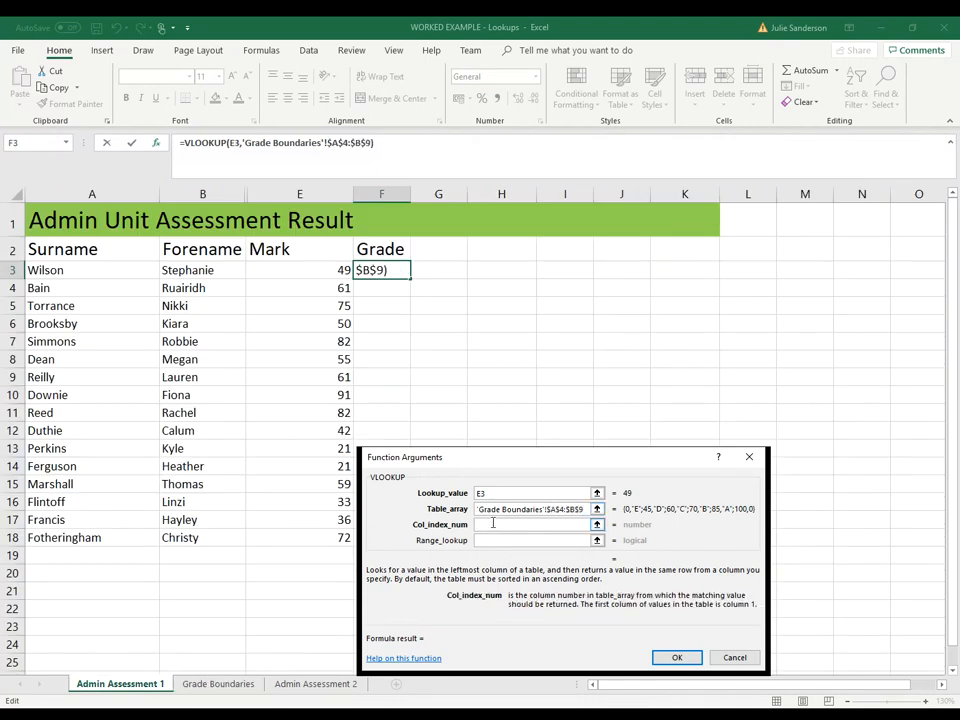
type("2")
left_click(489, 540)
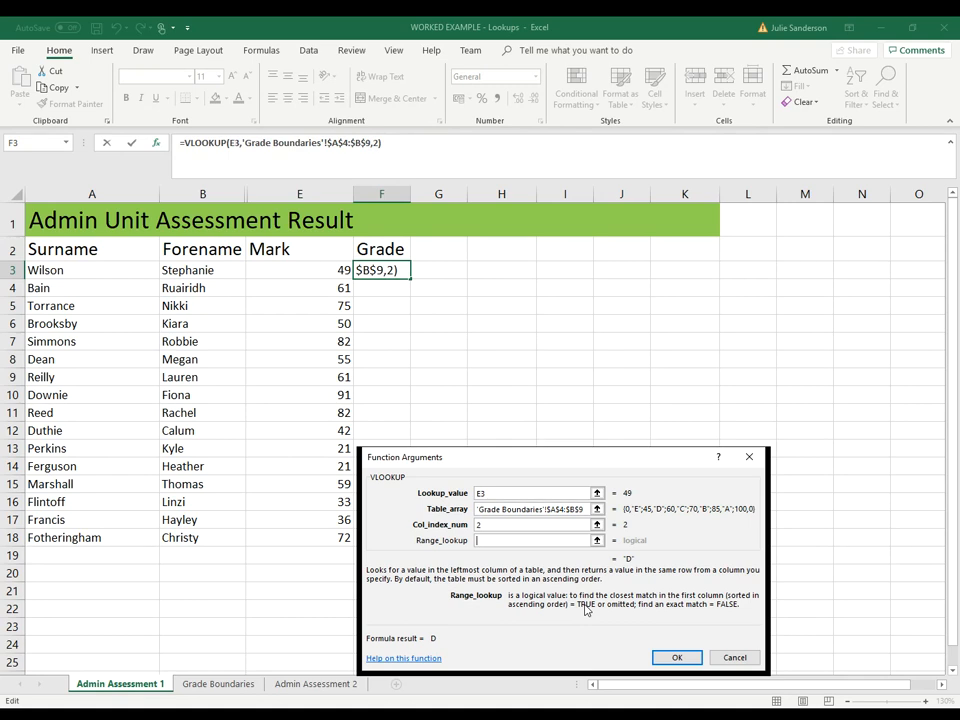
type("TRUE")
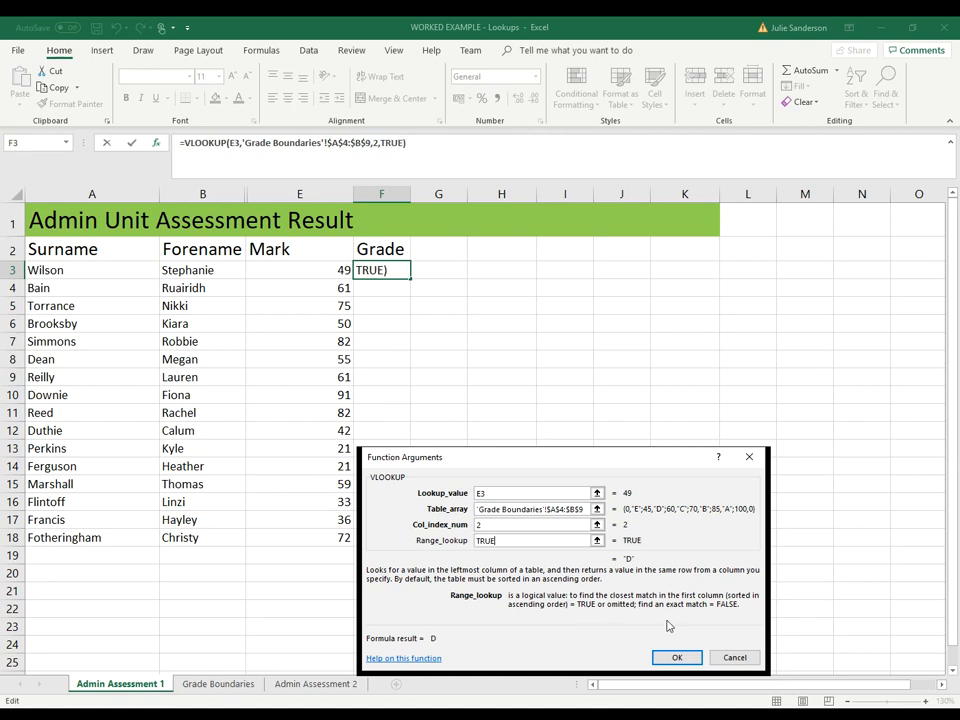
left_click(676, 658)
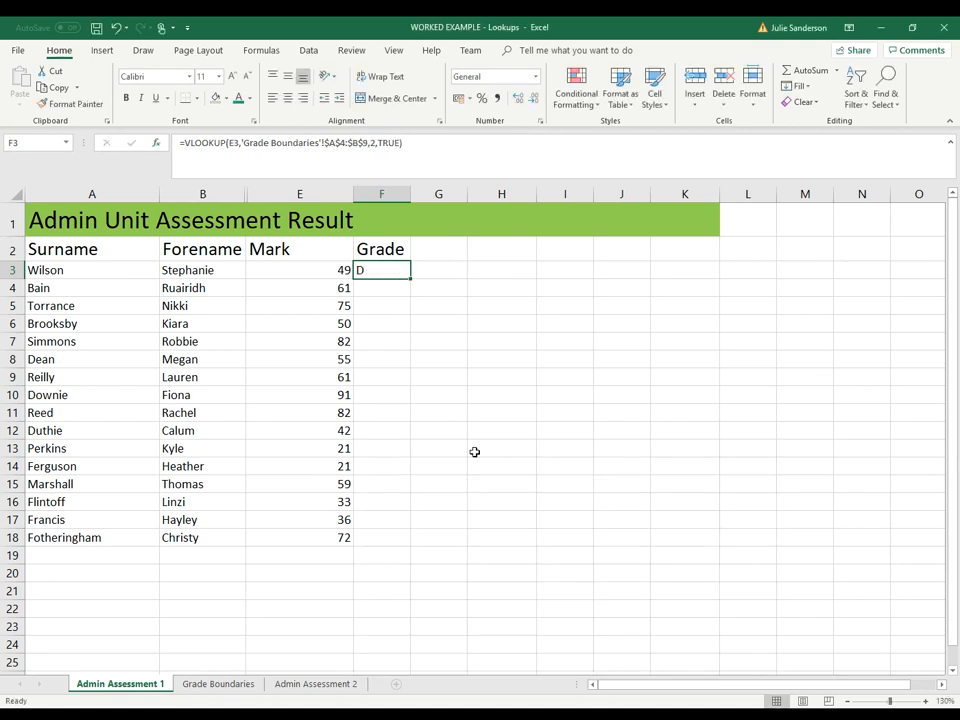
left_click_drag(411, 280, 408, 541)
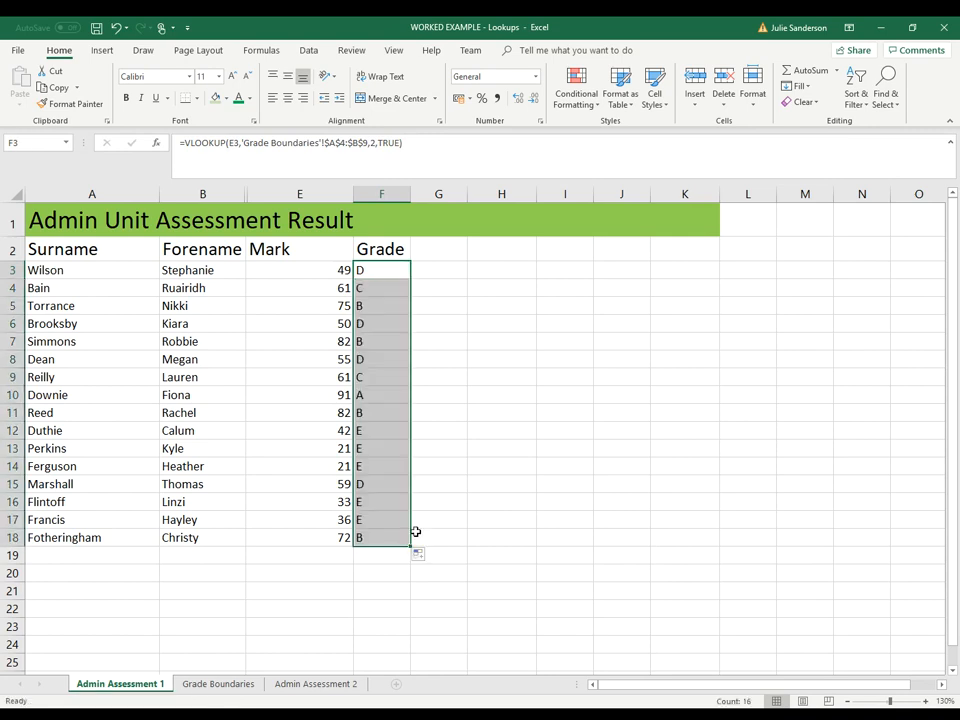
left_click(535, 469)
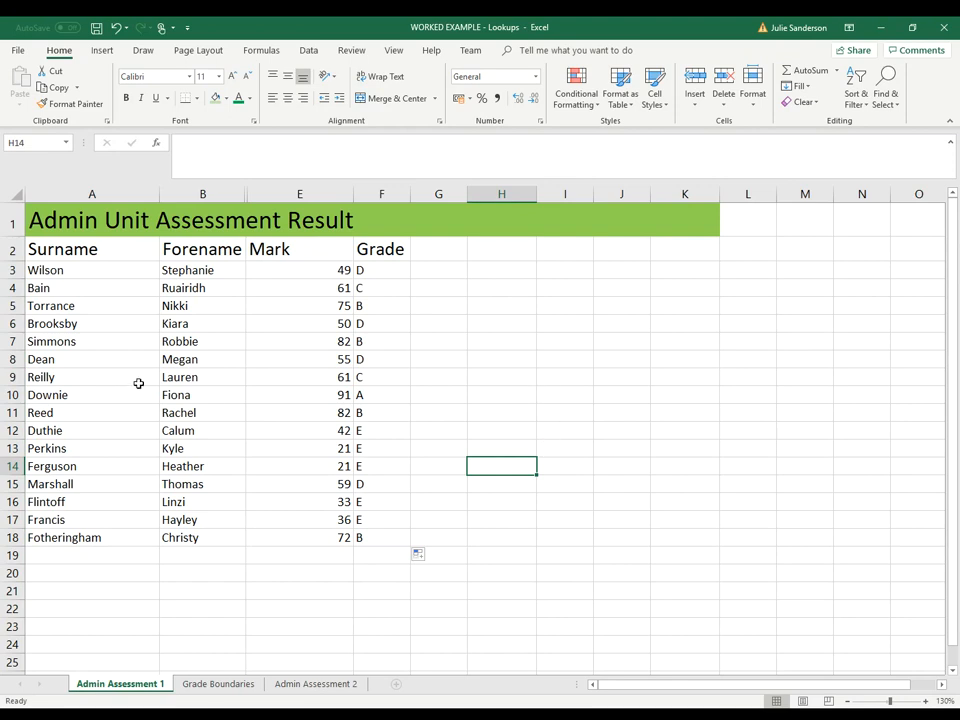
- Check the mark and grade in row 9 of Admin Assessment 1 against the cut-offs on the Grade Boundaries sheet
left_click(317, 380)
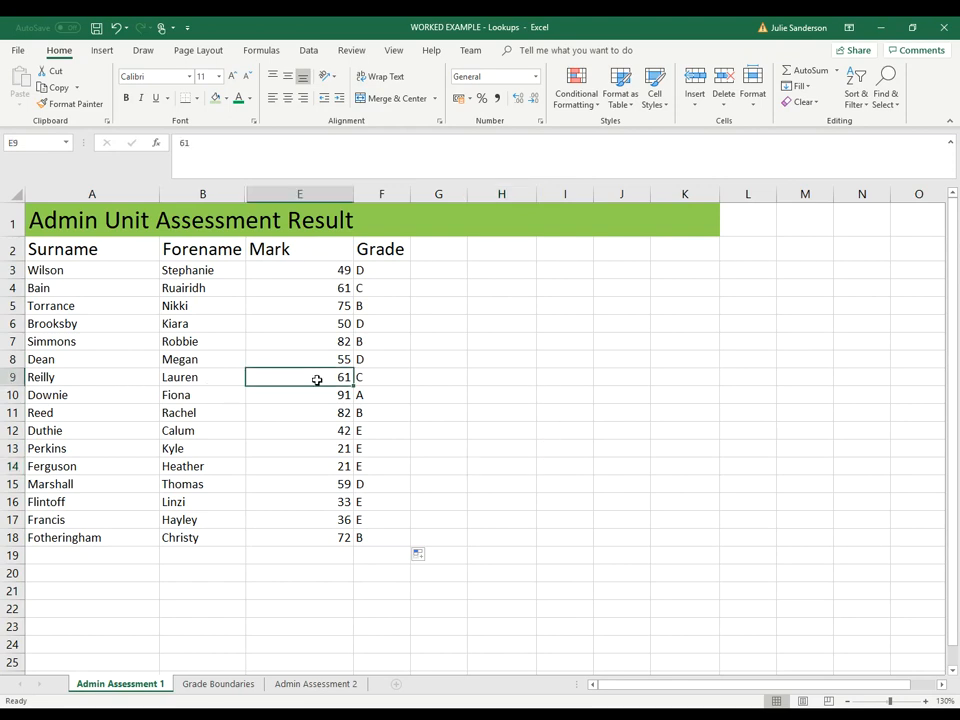
left_click(372, 377)
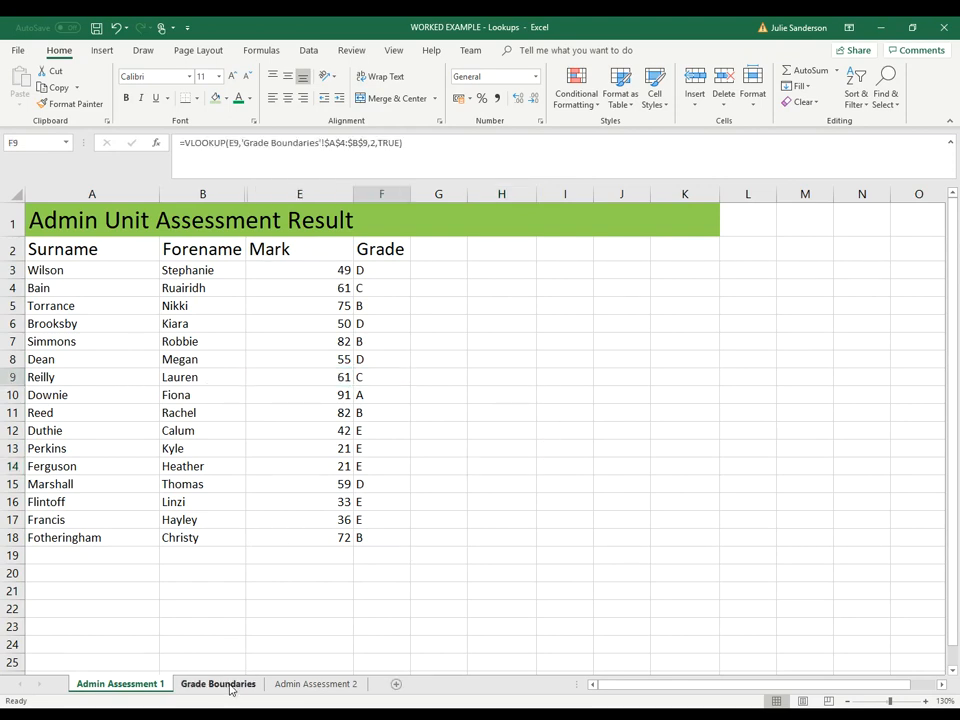
left_click(230, 689)
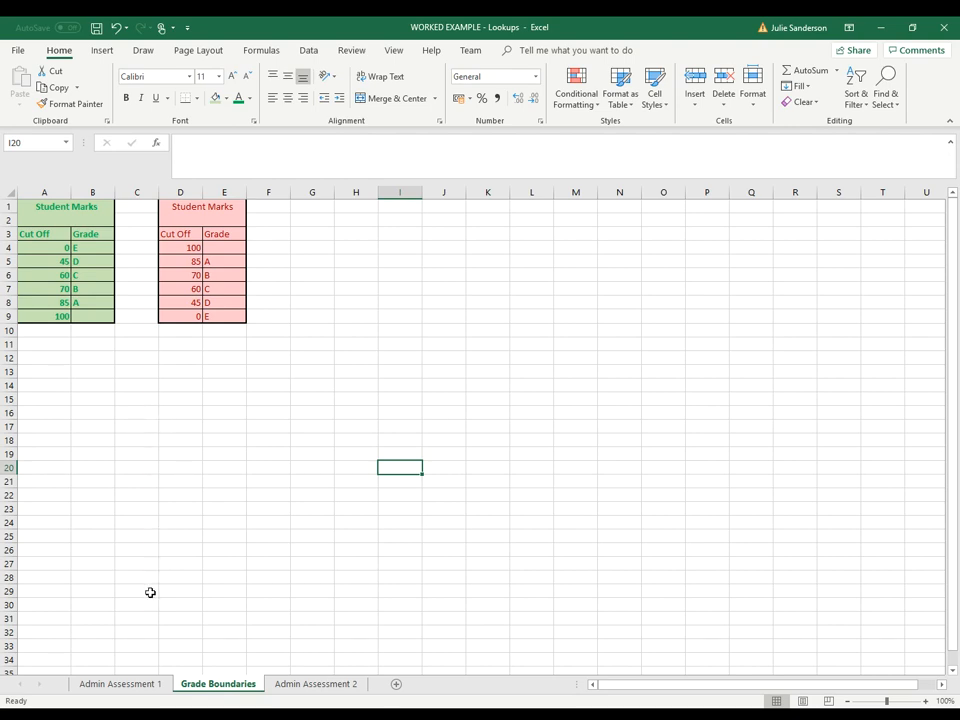
left_click(112, 686)
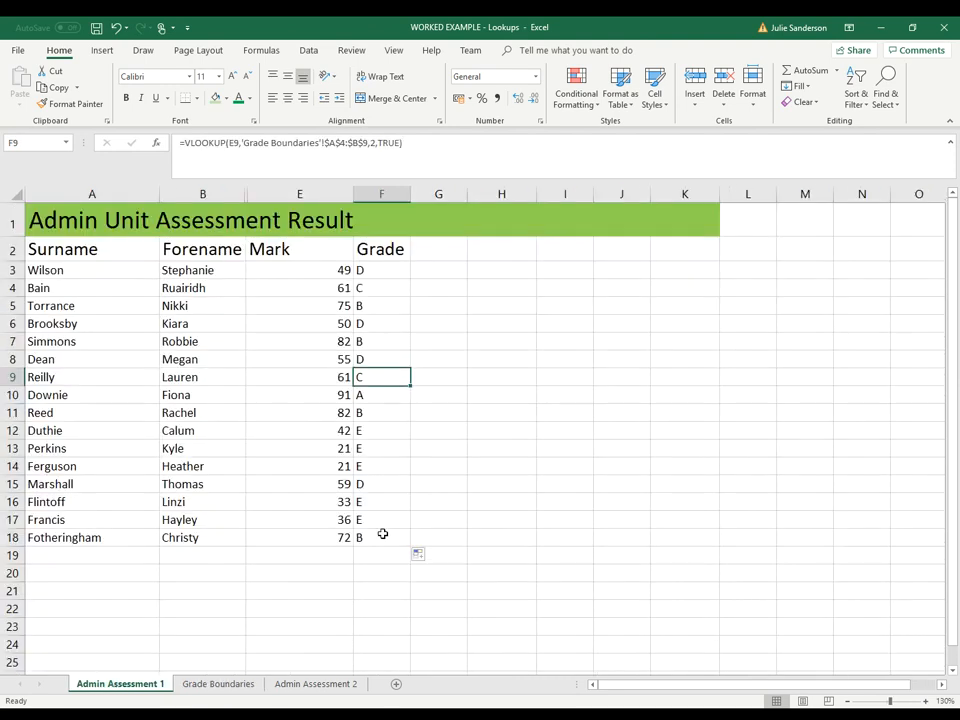
- Review the VLOOKUP arguments behind the grades in F3:F18 without changing them
left_click(377, 270)
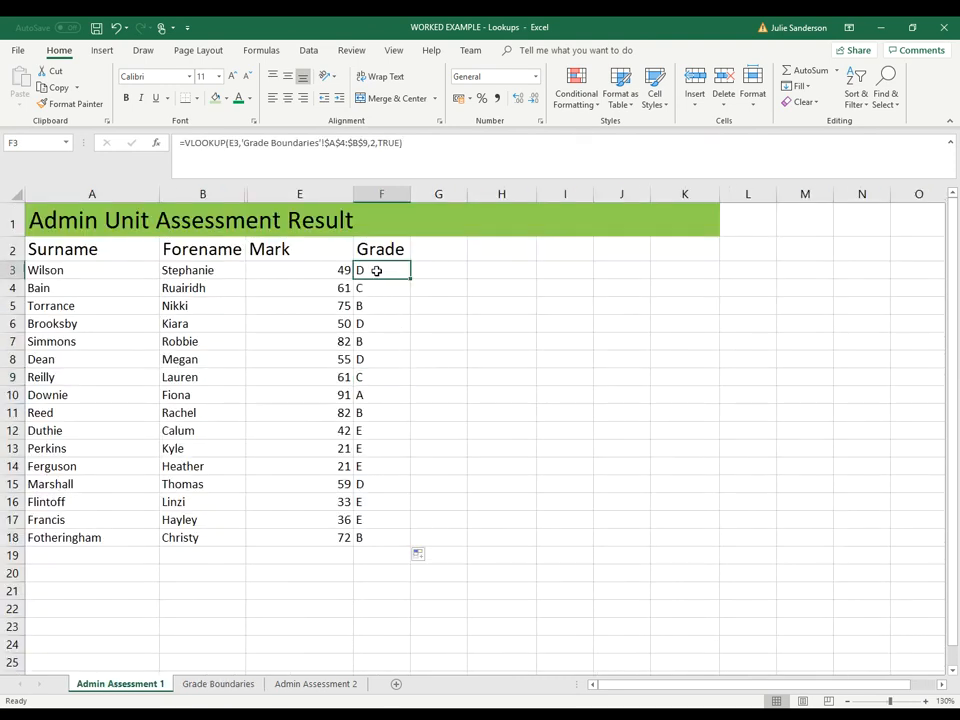
left_click_drag(376, 270, 389, 534)
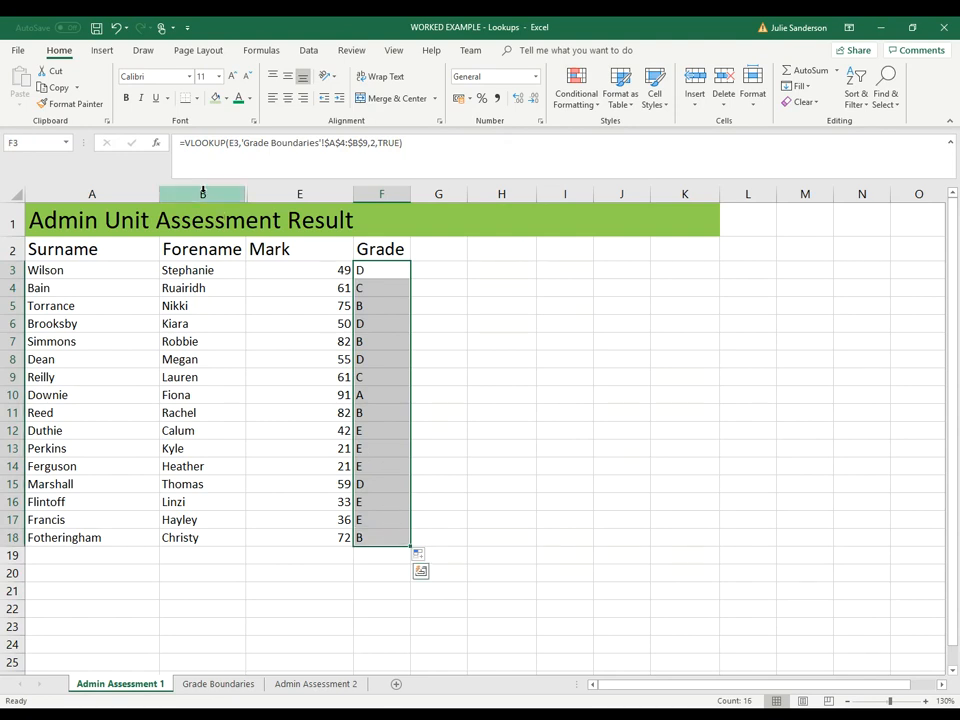
left_click(156, 143)
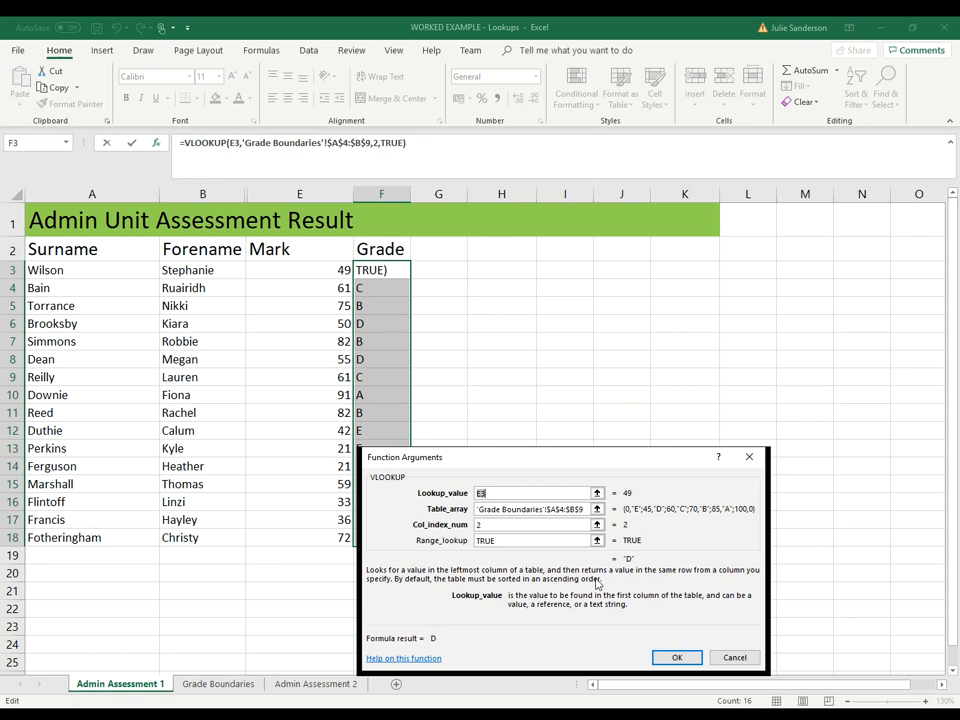
left_click(724, 659)
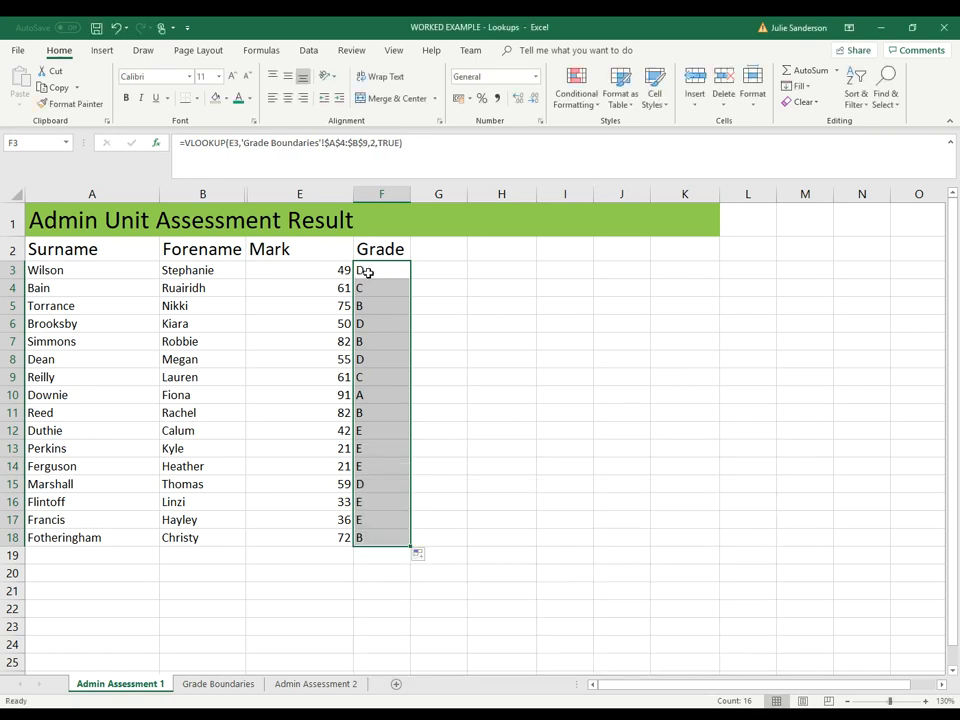
- Look at the two tables on the Grade Boundaries sheet, and clear the grades in F3:F18 of Admin Assessment 1
left_click_drag(368, 272, 383, 537)
left_click(240, 684)
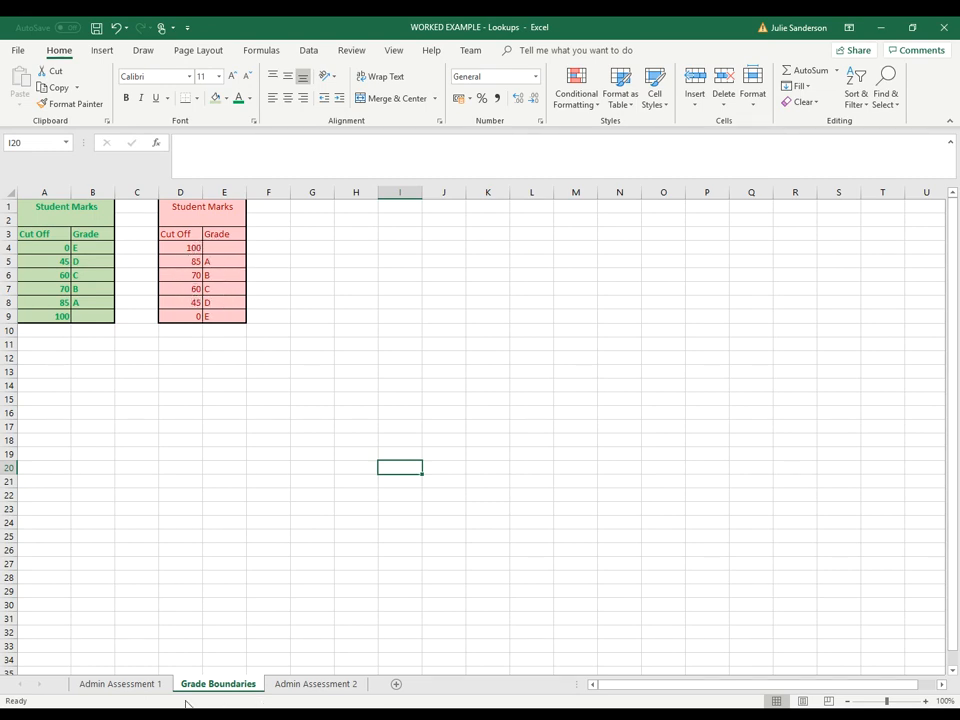
left_click(131, 686)
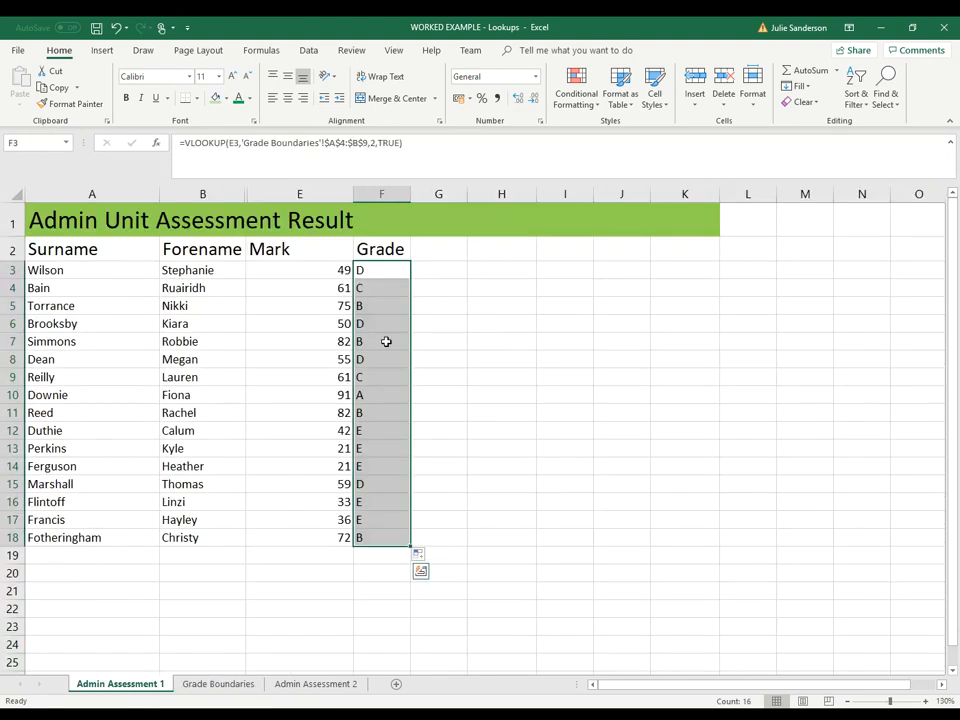
key("Delete")
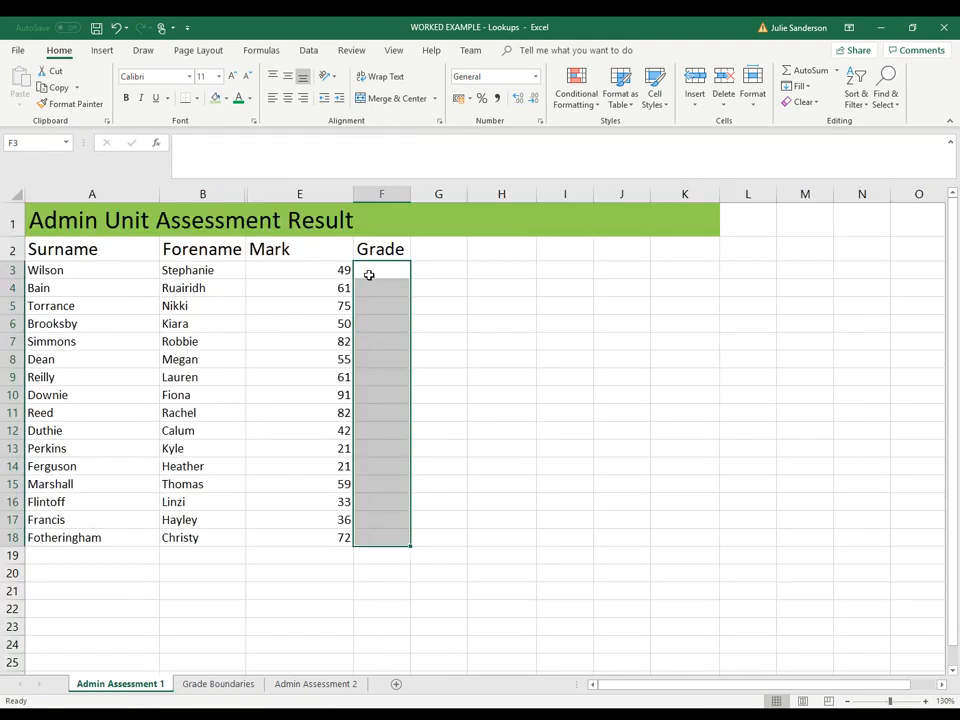
- Start a new VLOOKUP in Grade cell F3 with mark cell E3 as the lookup value
left_click(369, 274)
left_click(155, 142)
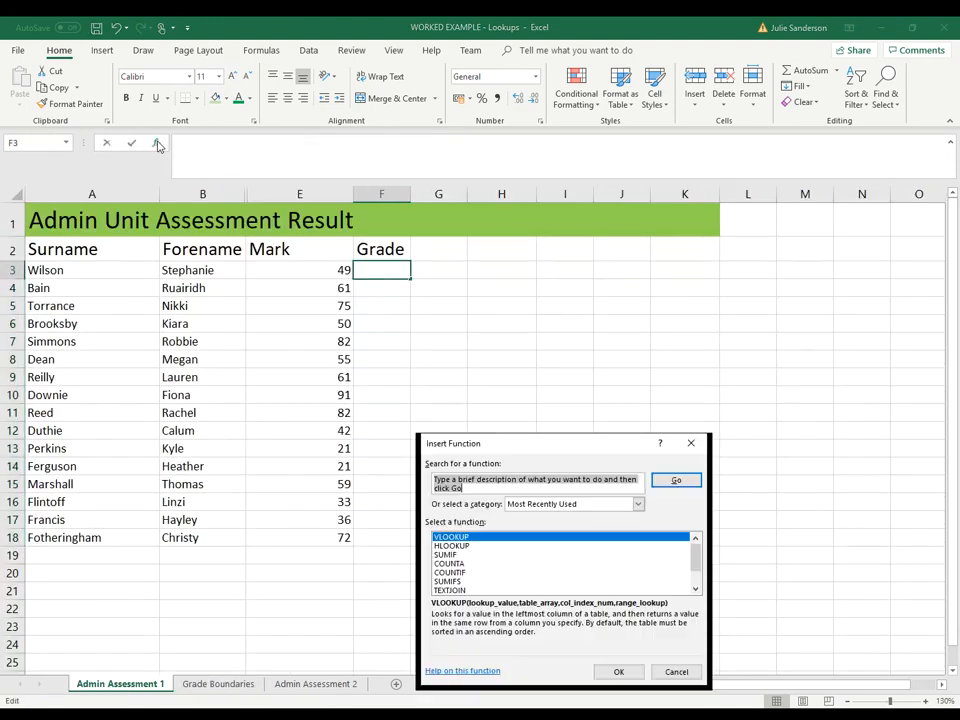
double_click(452, 537)
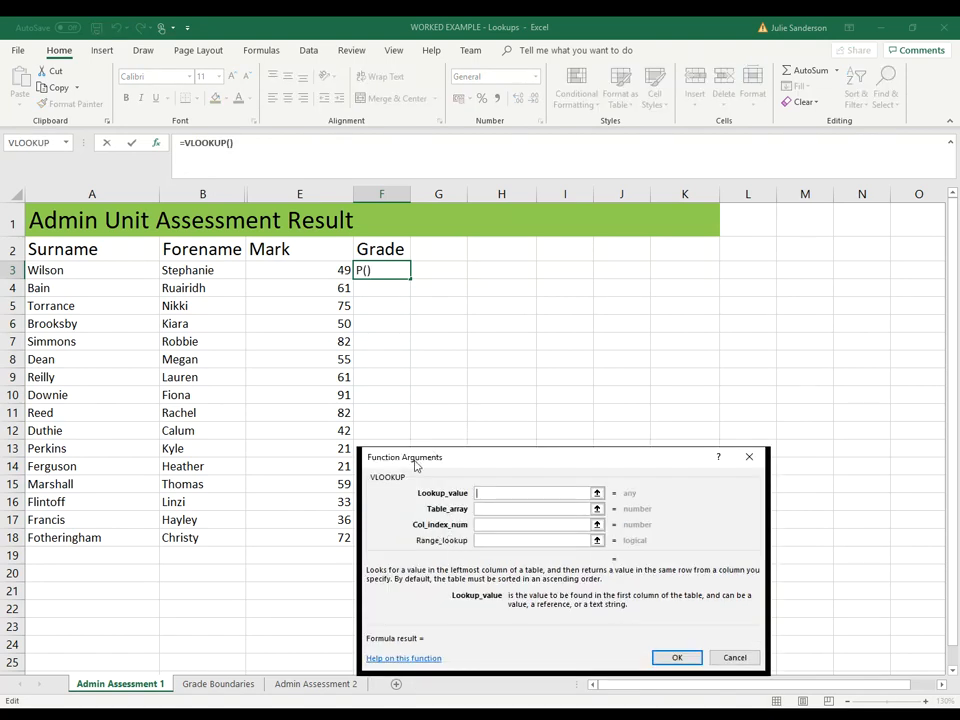
left_click(343, 272)
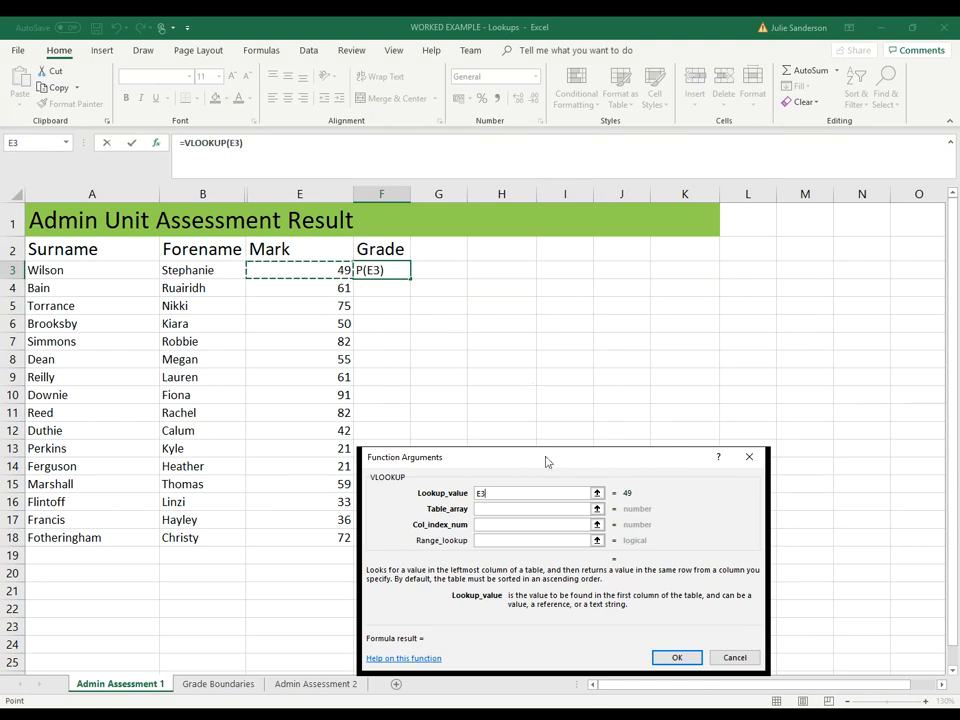
- Set the table array to the red table on the Grade Boundaries sheet as the absolute reference 'Grade Boundaries'!$D$4:$E$9
left_click(501, 509)
left_click(220, 688)
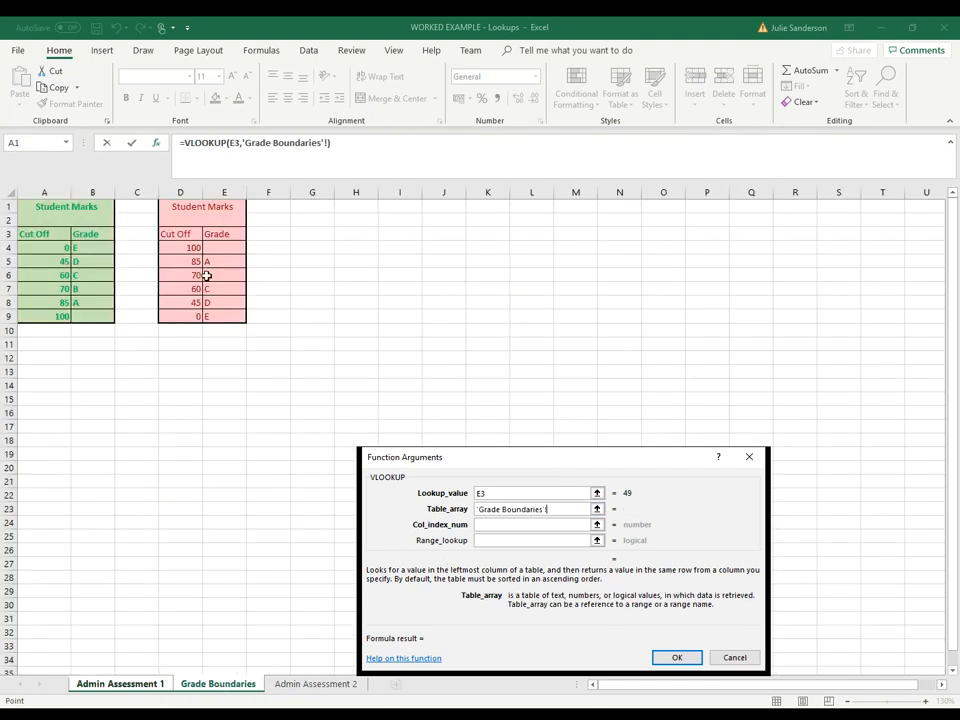
left_click_drag(185, 252, 227, 314)
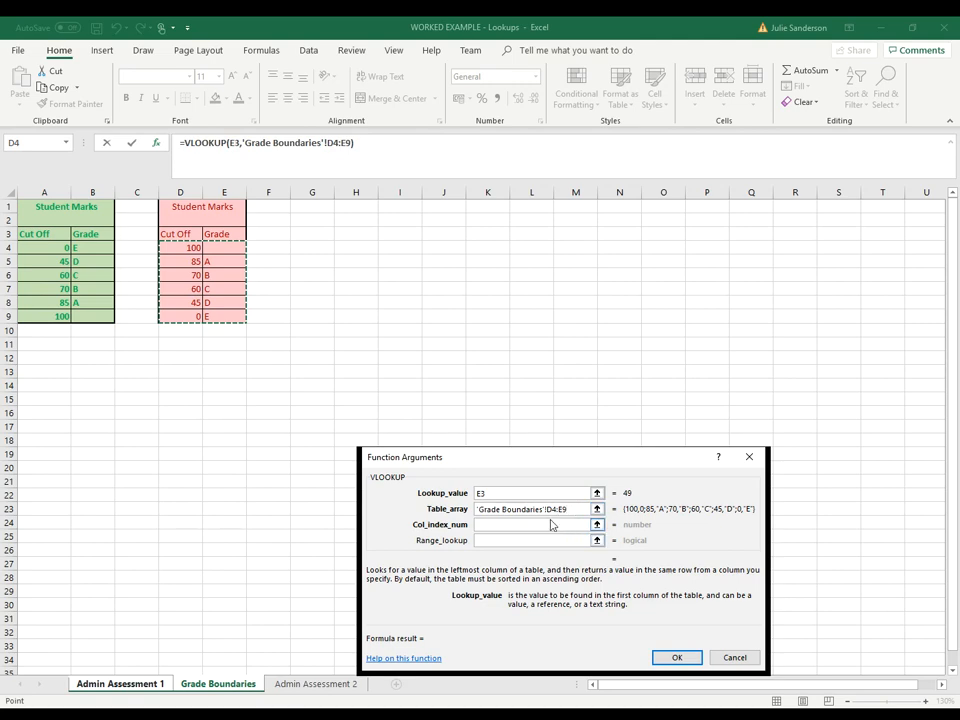
left_click(551, 510)
key("F4")
left_click(572, 511)
key("F4")
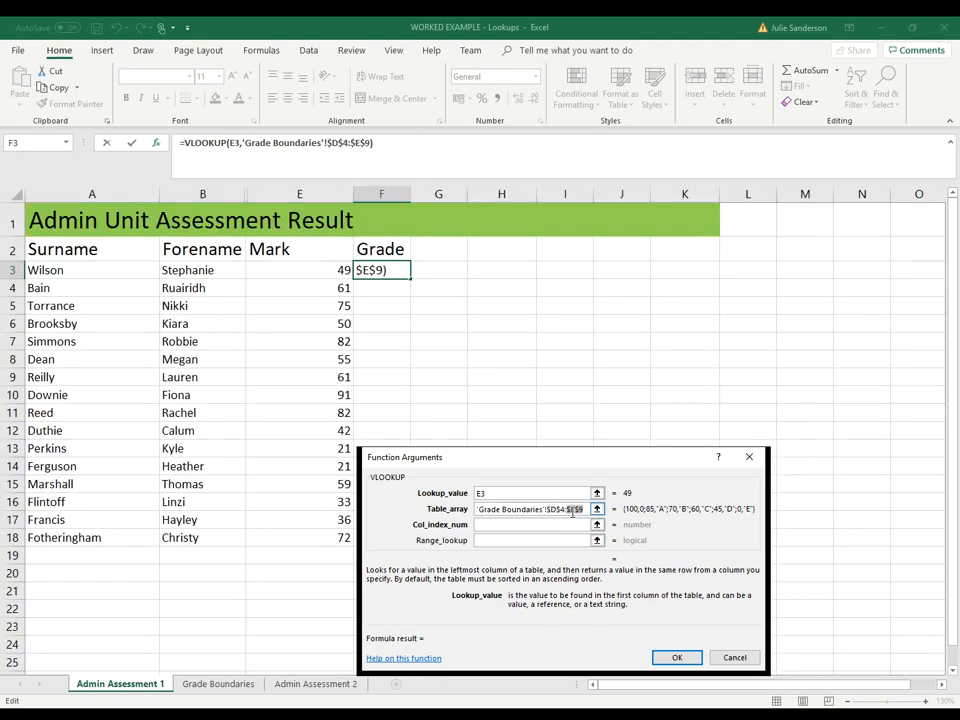
- Finish the red-table VLOOKUP with column index 2 and range lookup TRUE, and copy it down to F18
left_click(507, 525)
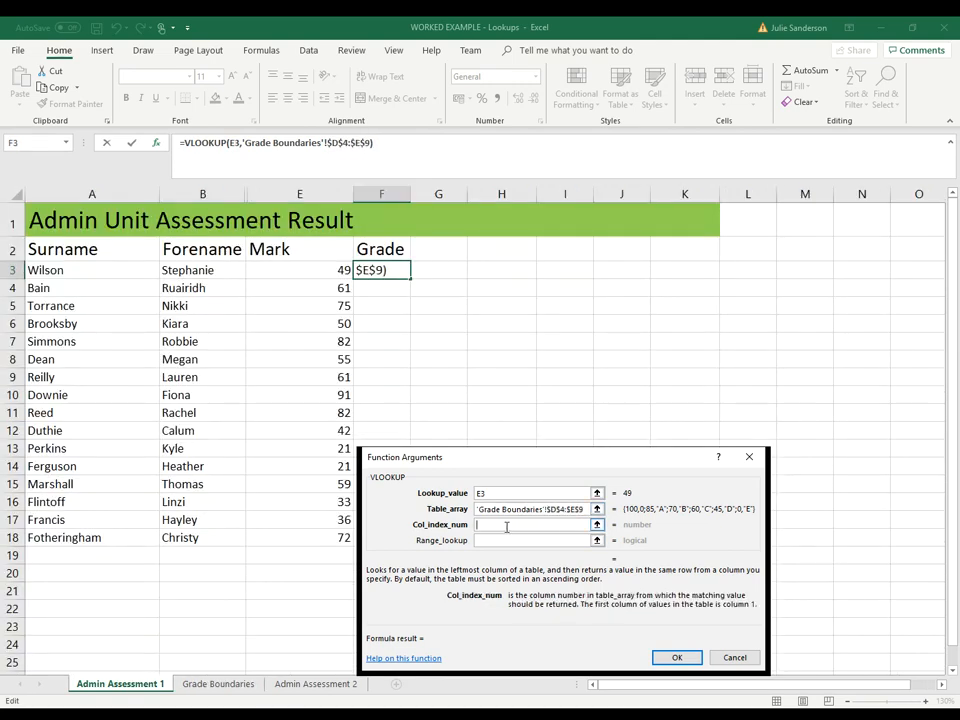
type("2")
left_click(512, 541)
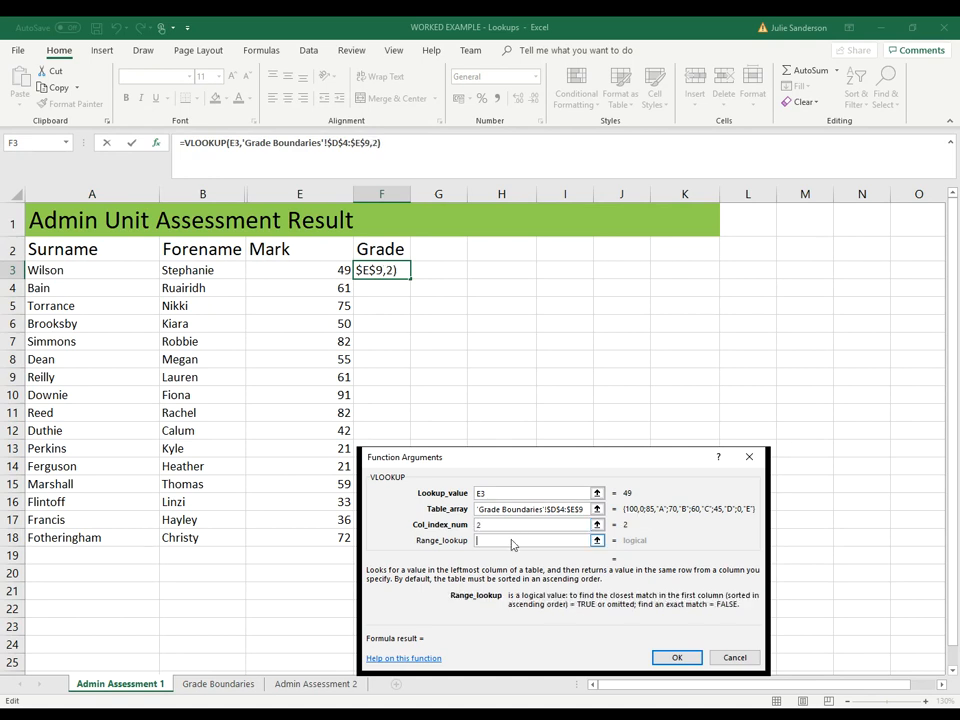
type("true")
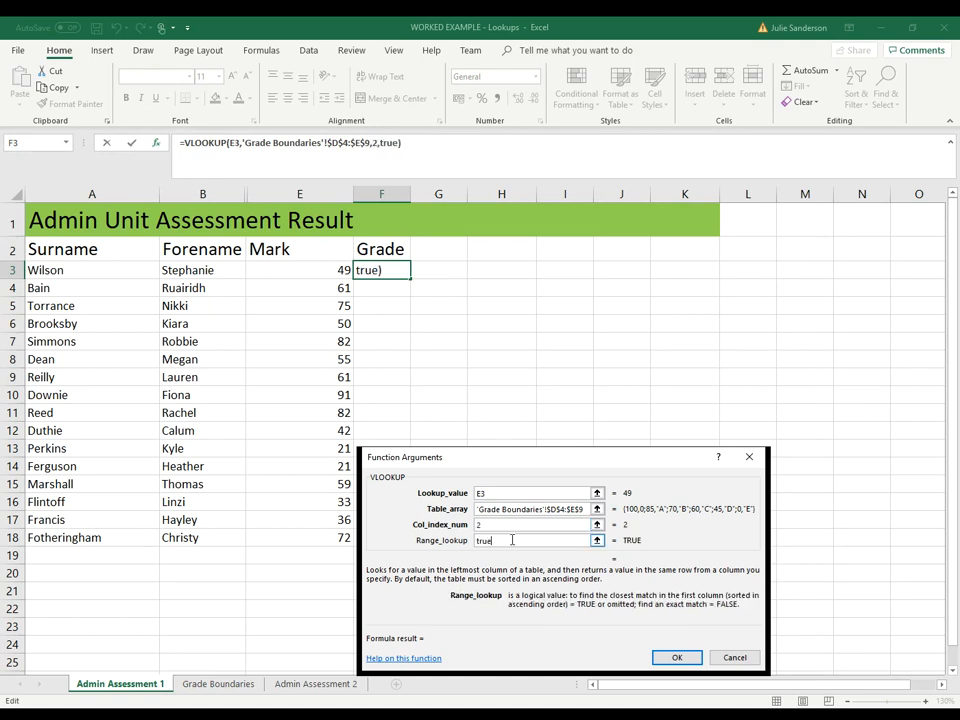
left_click(676, 657)
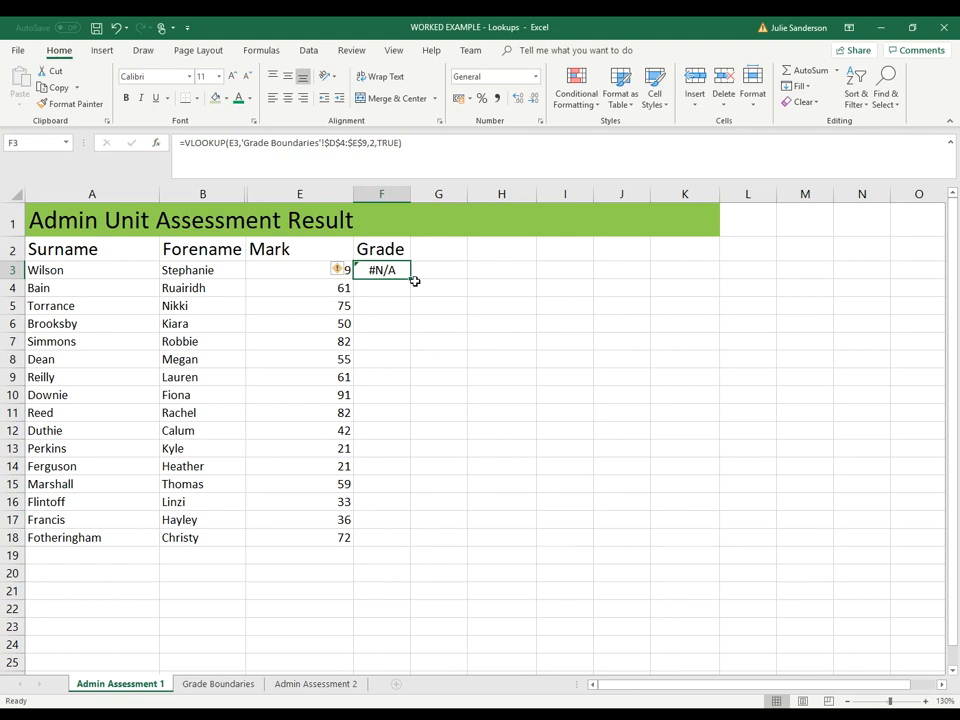
left_click_drag(410, 280, 407, 545)
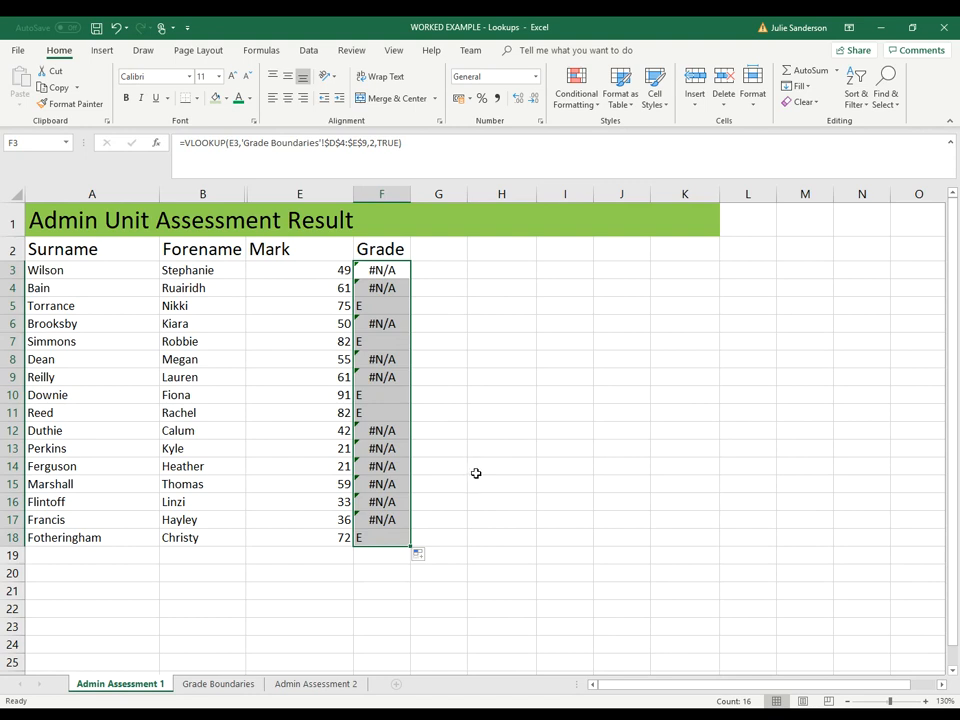
- Revisit the Grade Boundaries sheet, and start an HLOOKUP in F3 of Admin Assessment 2 with E3 as the lookup value
left_click(218, 684)
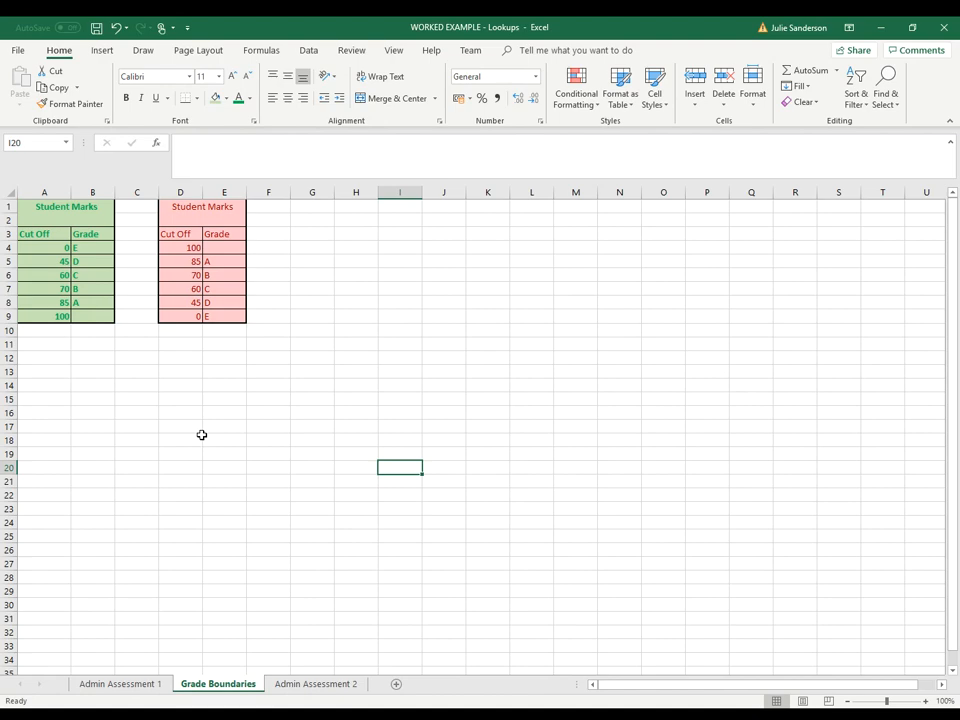
left_click(290, 688)
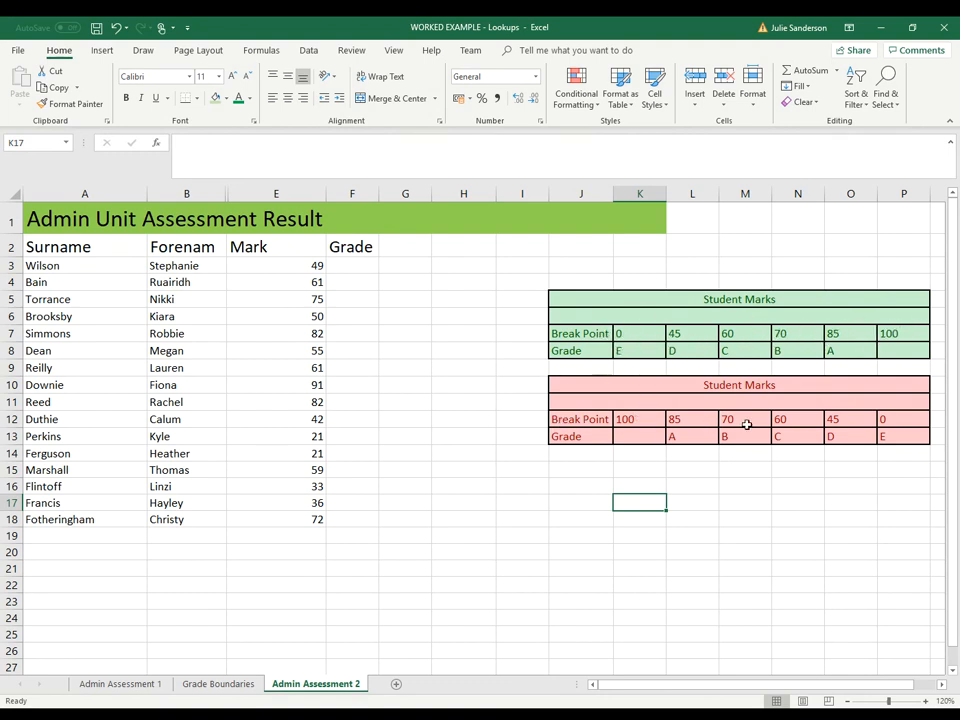
left_click(361, 269)
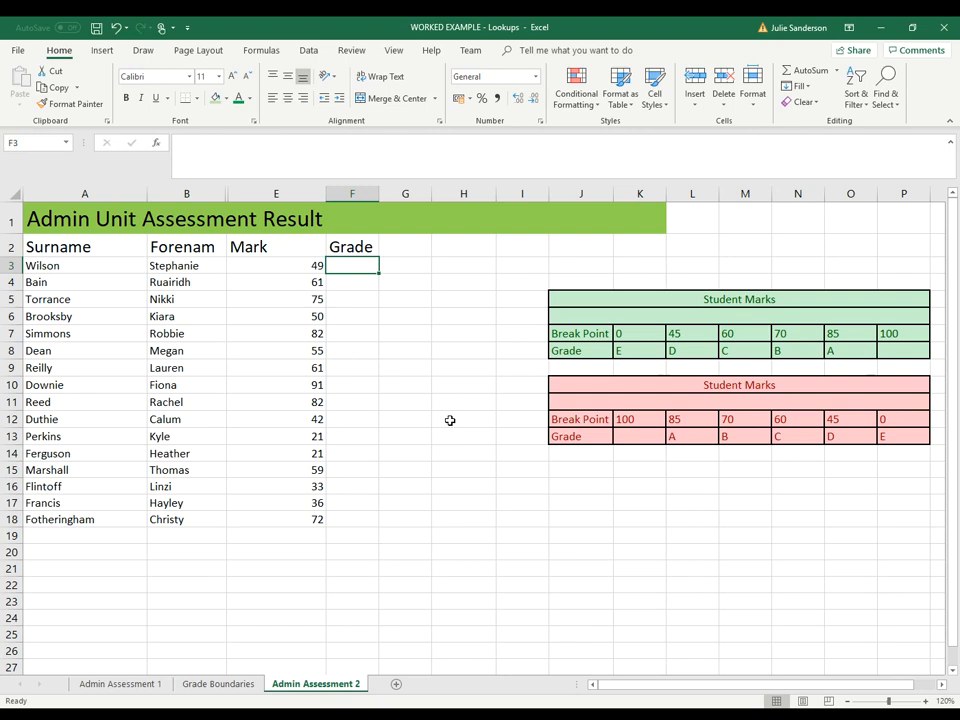
left_click(157, 144)
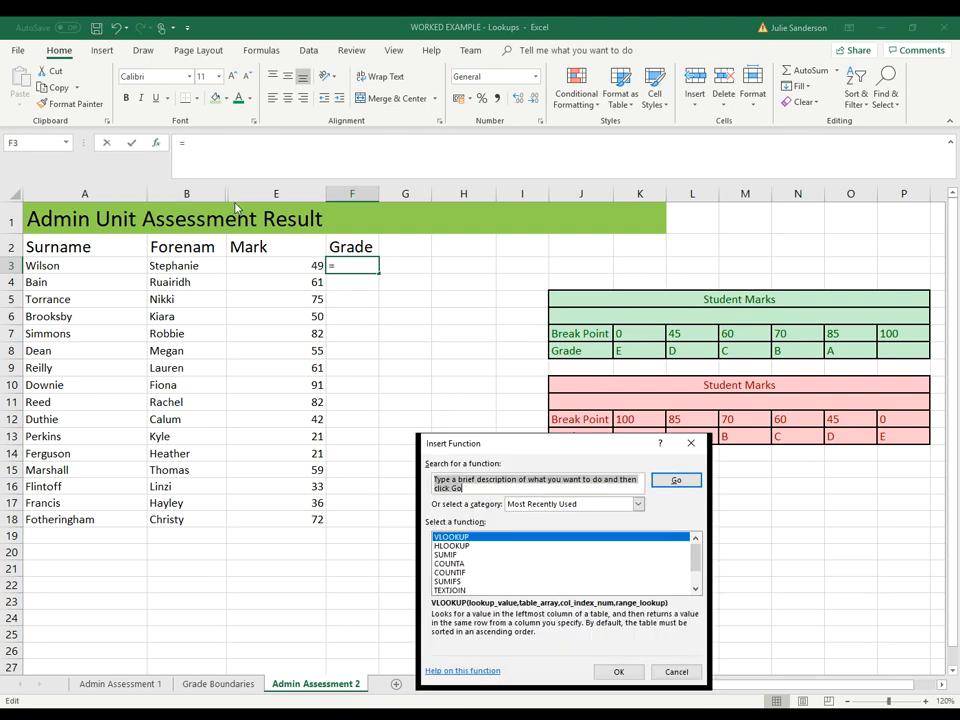
left_click(440, 546)
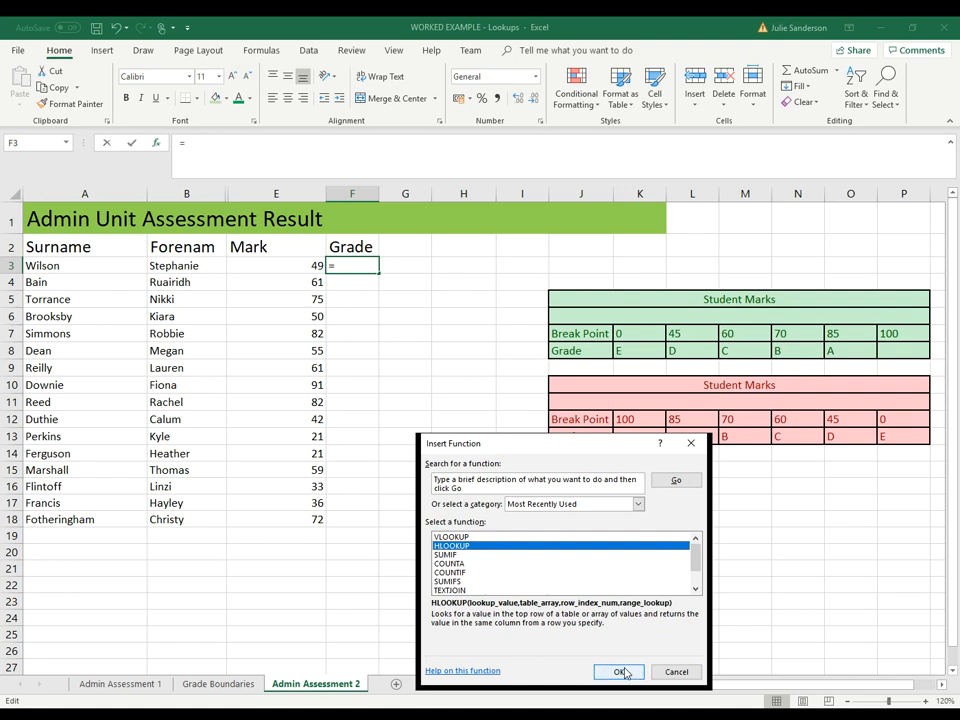
left_click(619, 672)
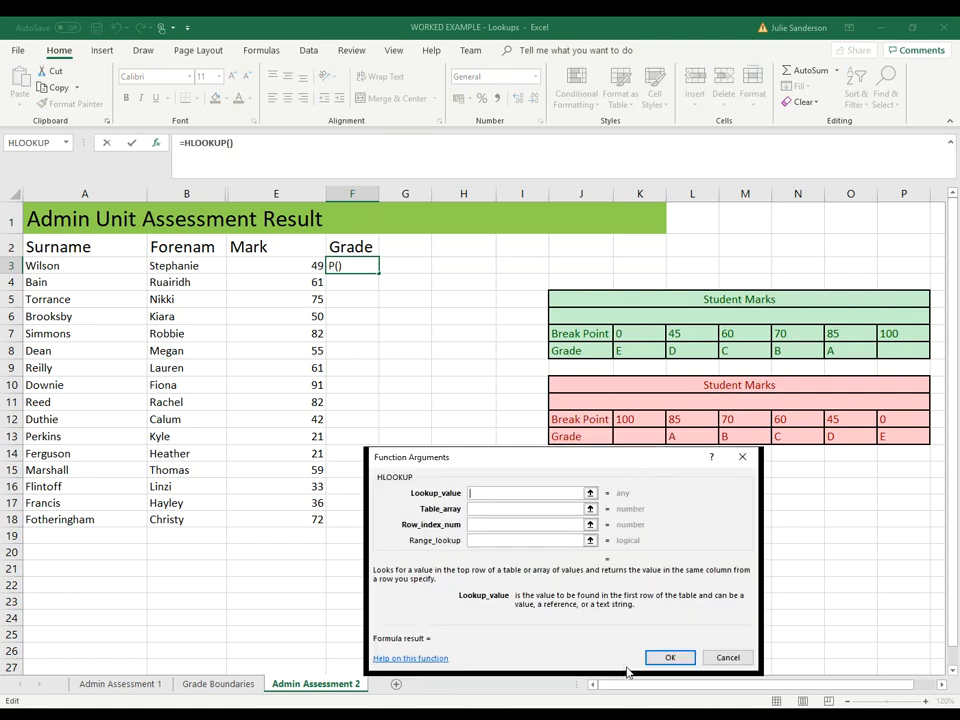
left_click(284, 270)
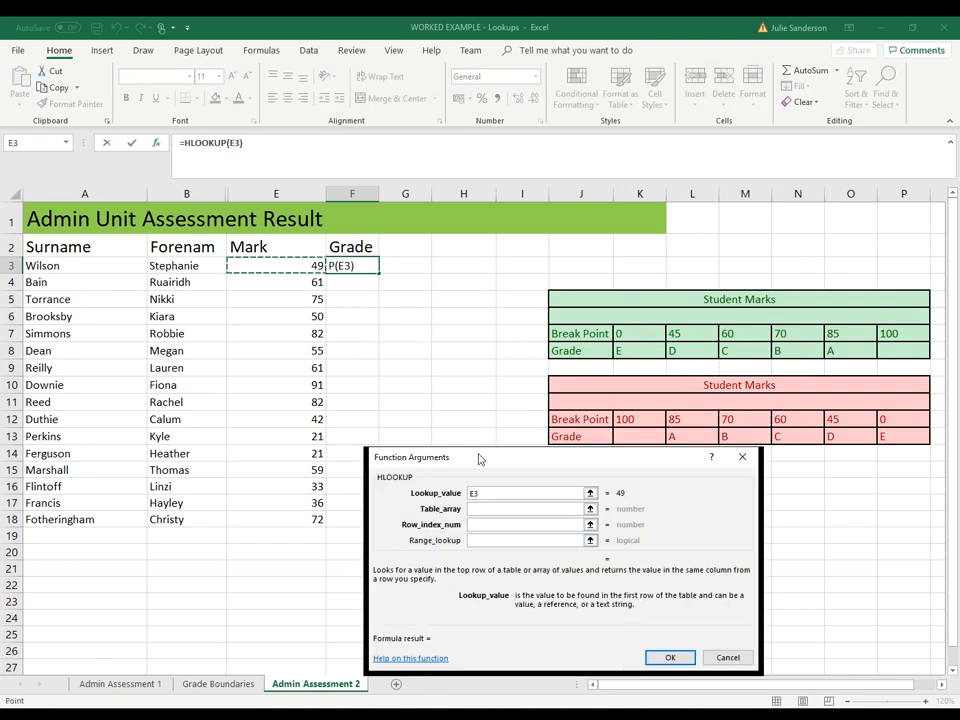
- Set the HLOOKUP table array to the green Student Marks table's break points and grades as the absolute reference $K$7:$P$8
left_click(489, 508)
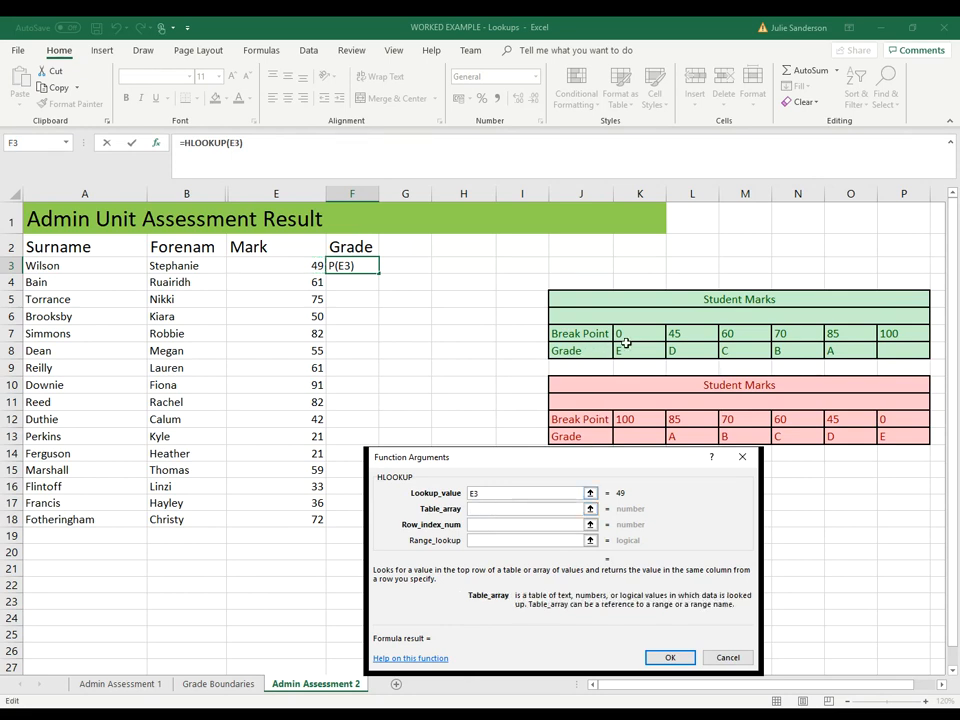
left_click_drag(639, 334, 885, 350)
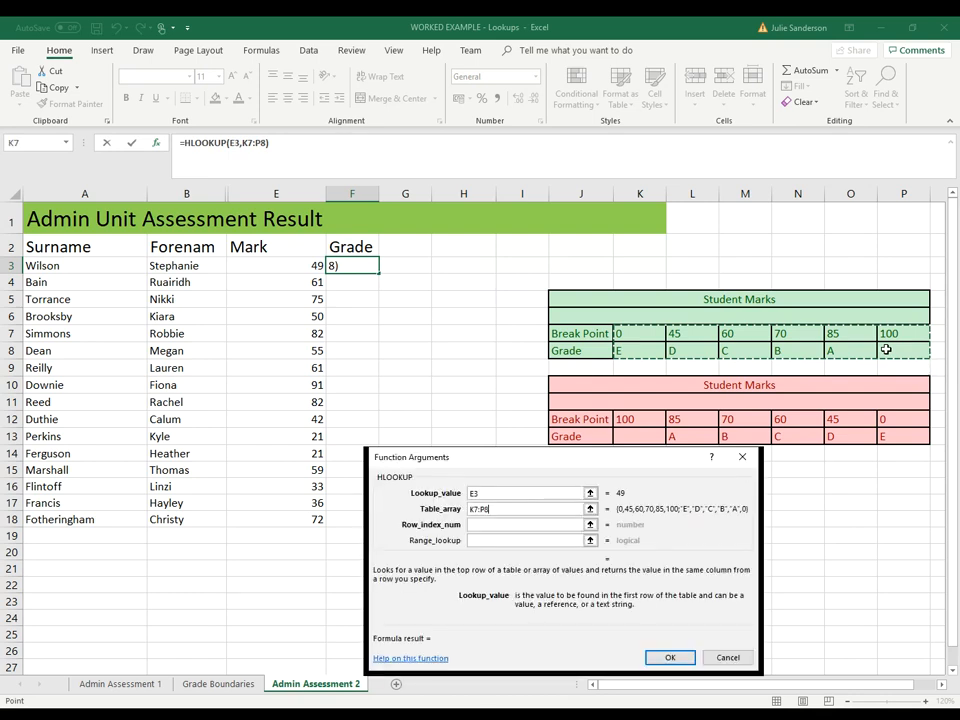
left_click(474, 508)
key("F4")
left_click(498, 510)
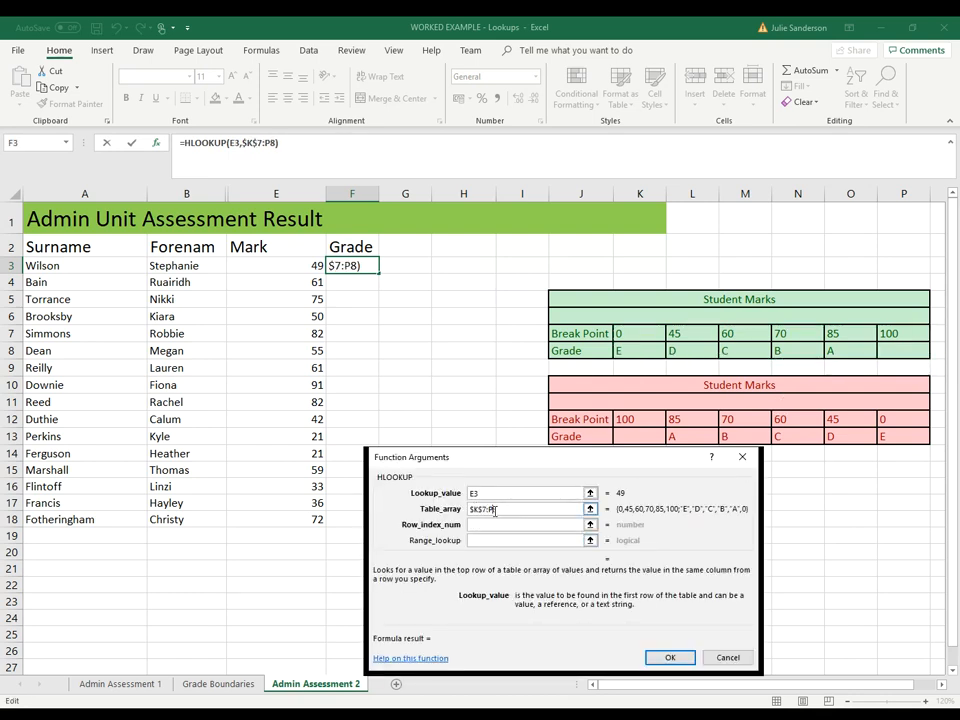
key("F4")
- Complete the HLOOKUP in F3 with row index number 2 and range lookup TRUE
left_click(495, 524)
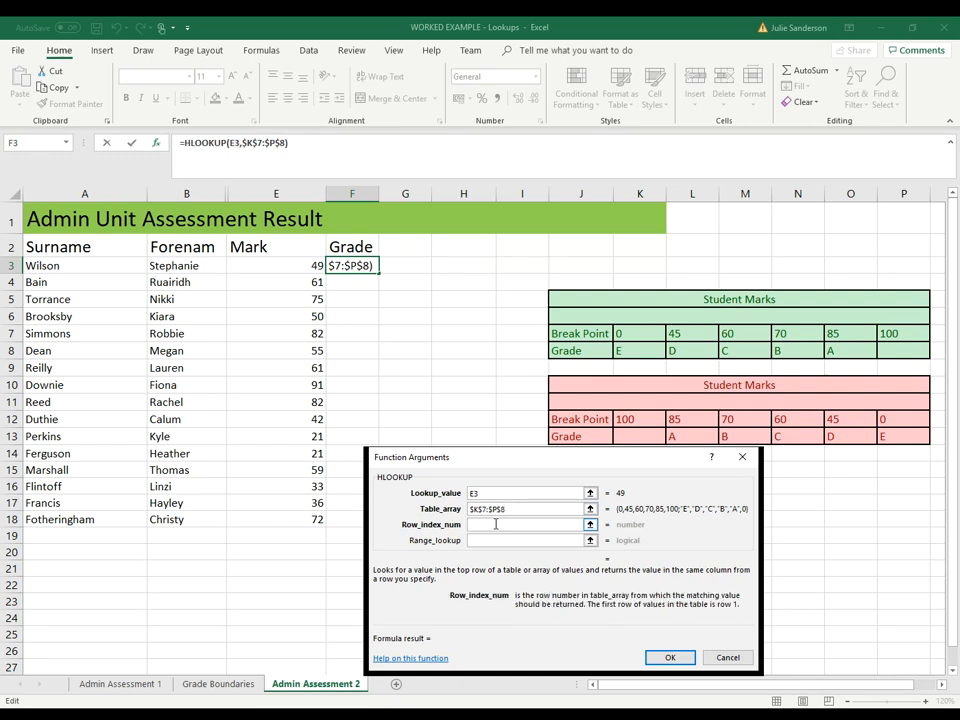
type("2")
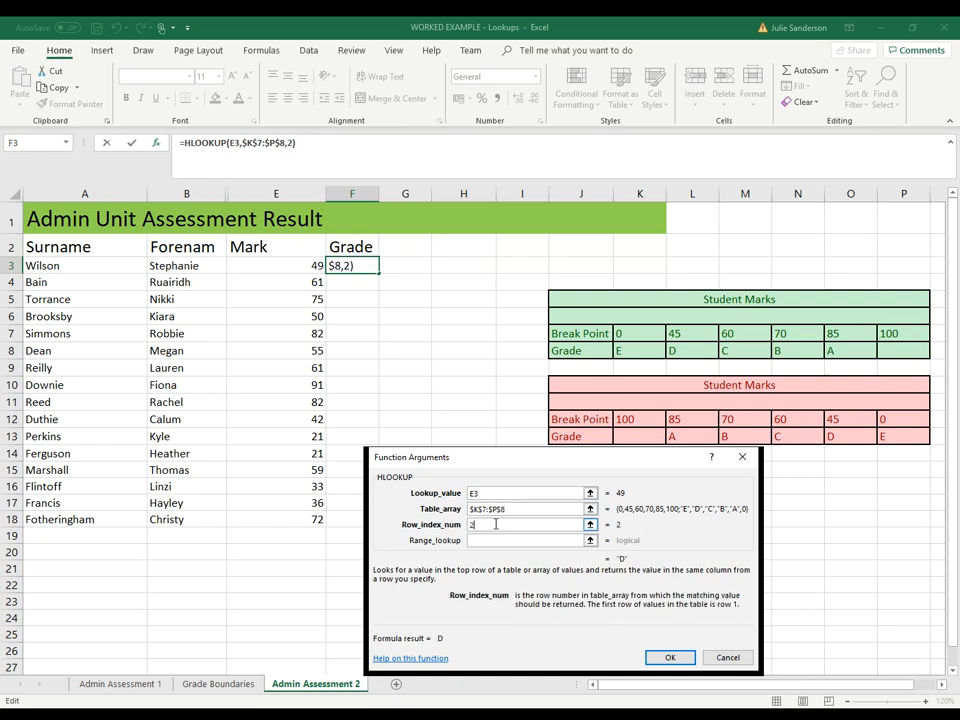
left_click(490, 539)
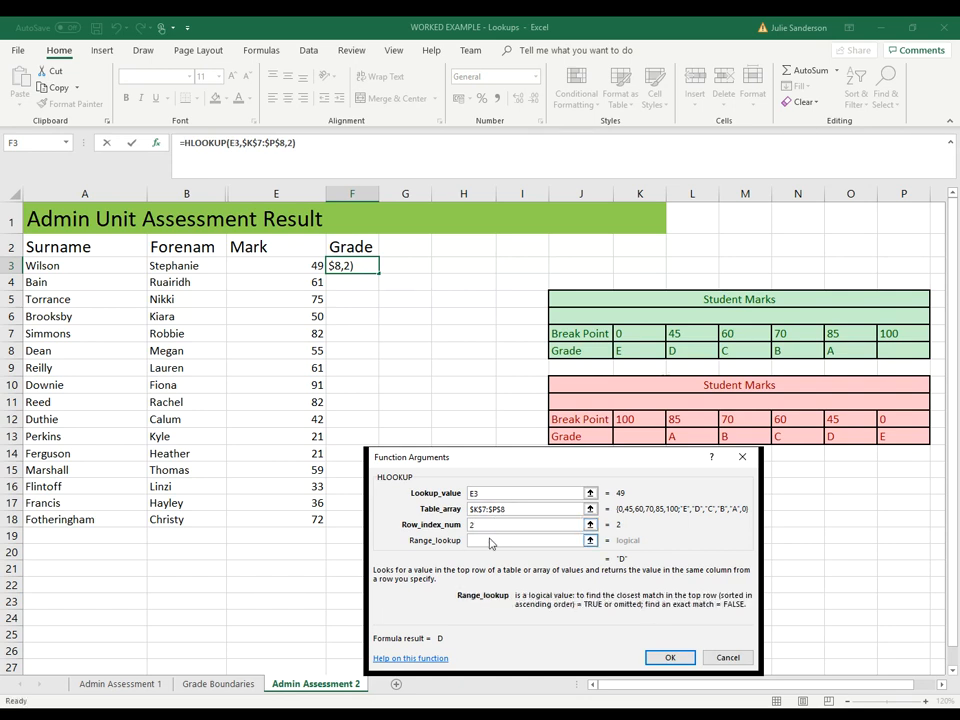
type("true")
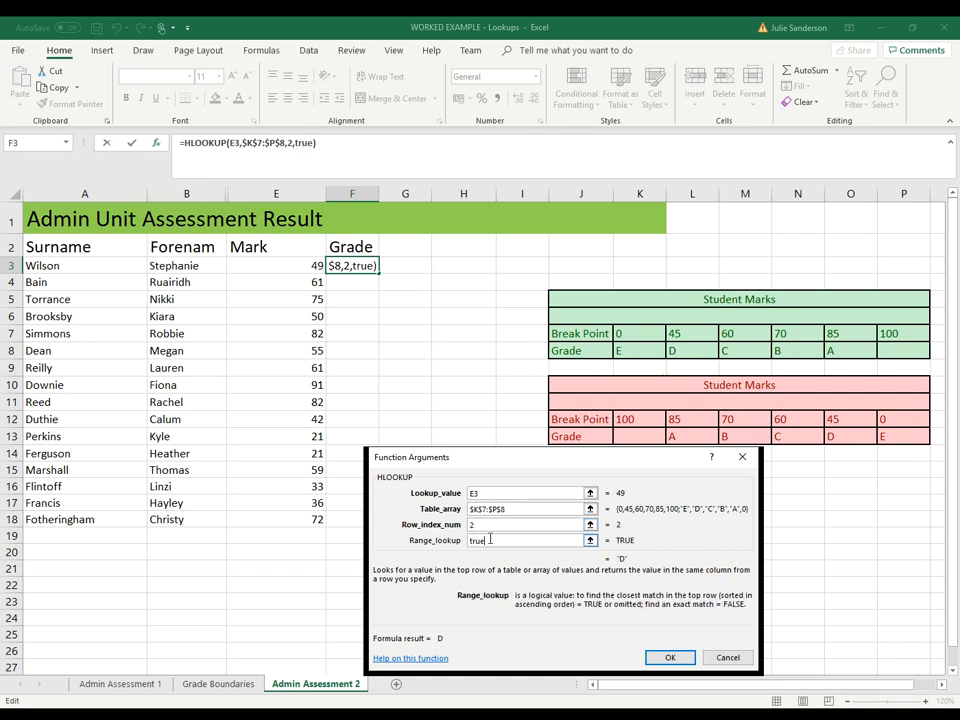
left_click(670, 657)
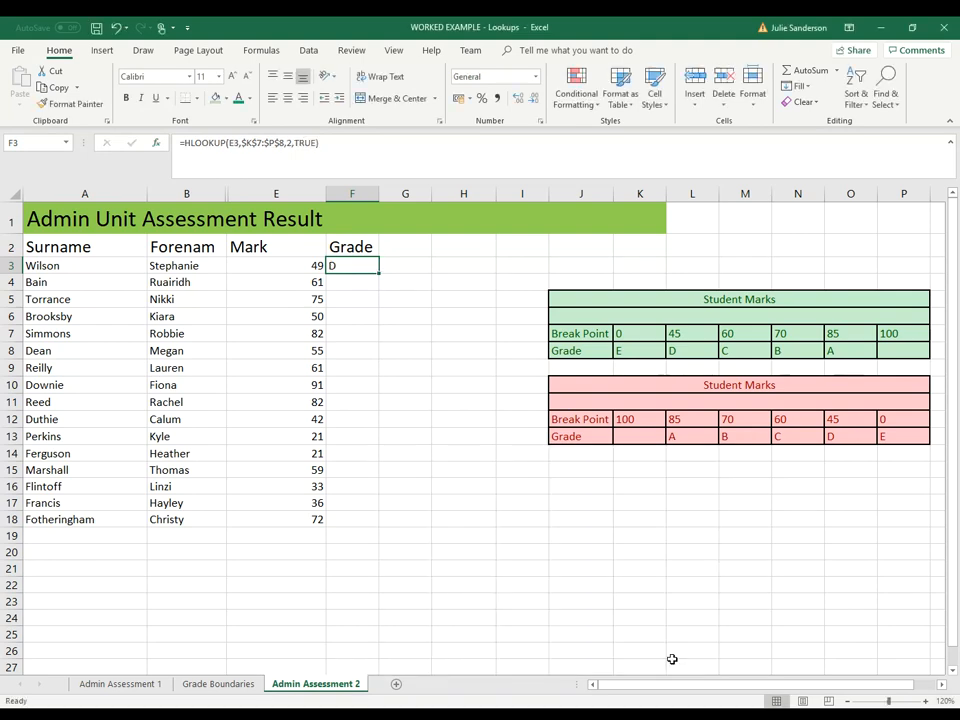
- Copy the HLOOKUP from F3 down to F18 and check the mark in E10 against the green boundary table
left_click_drag(379, 273, 383, 527)
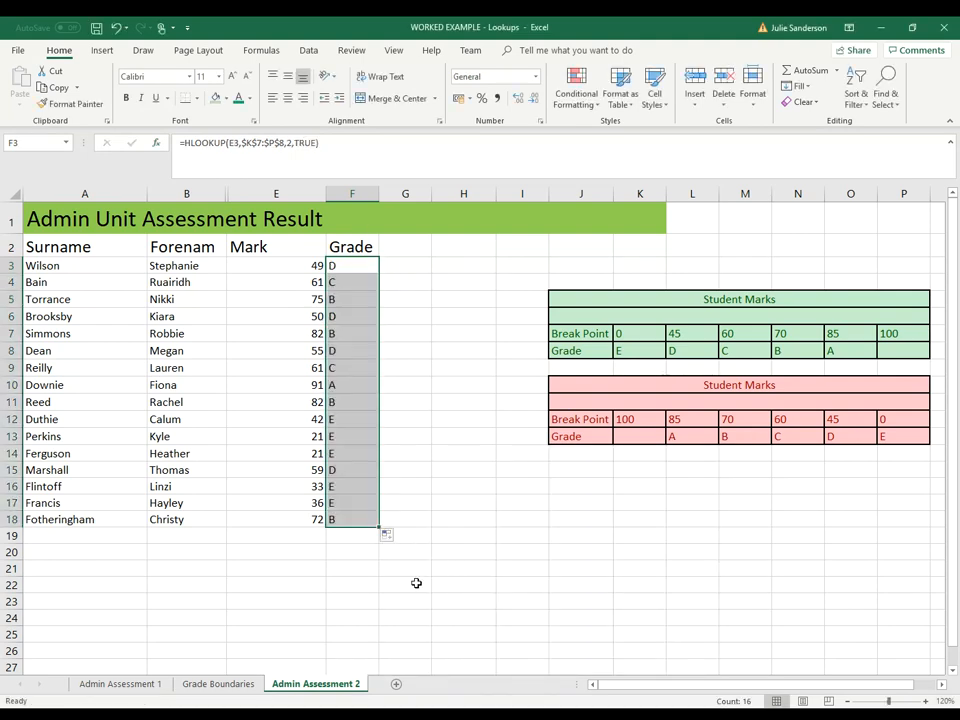
left_click(442, 512)
left_click(299, 387)
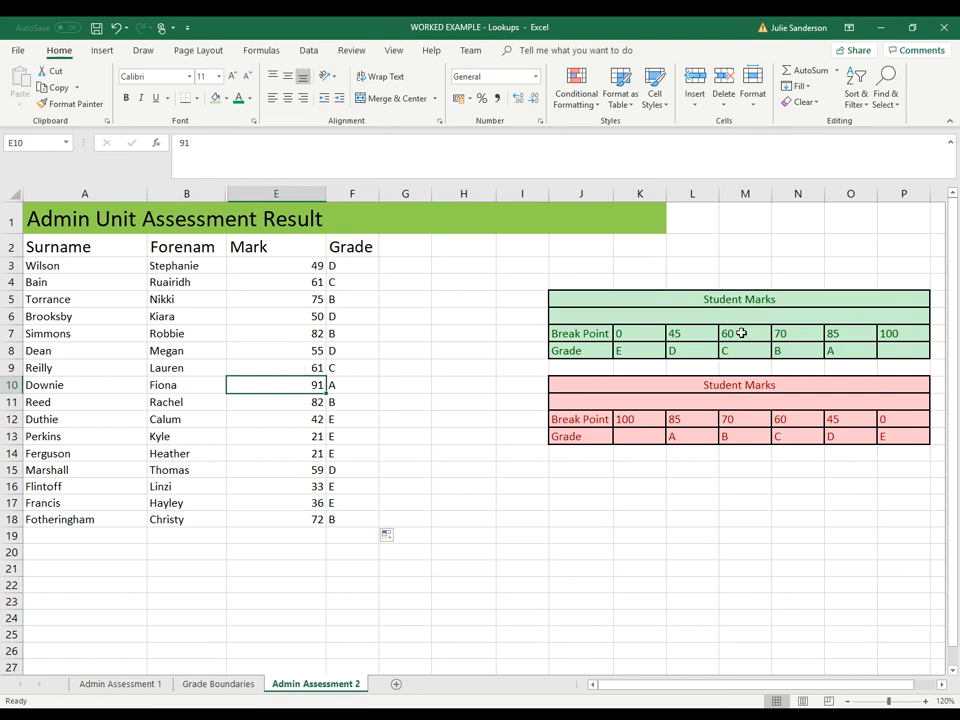
left_click(468, 553)
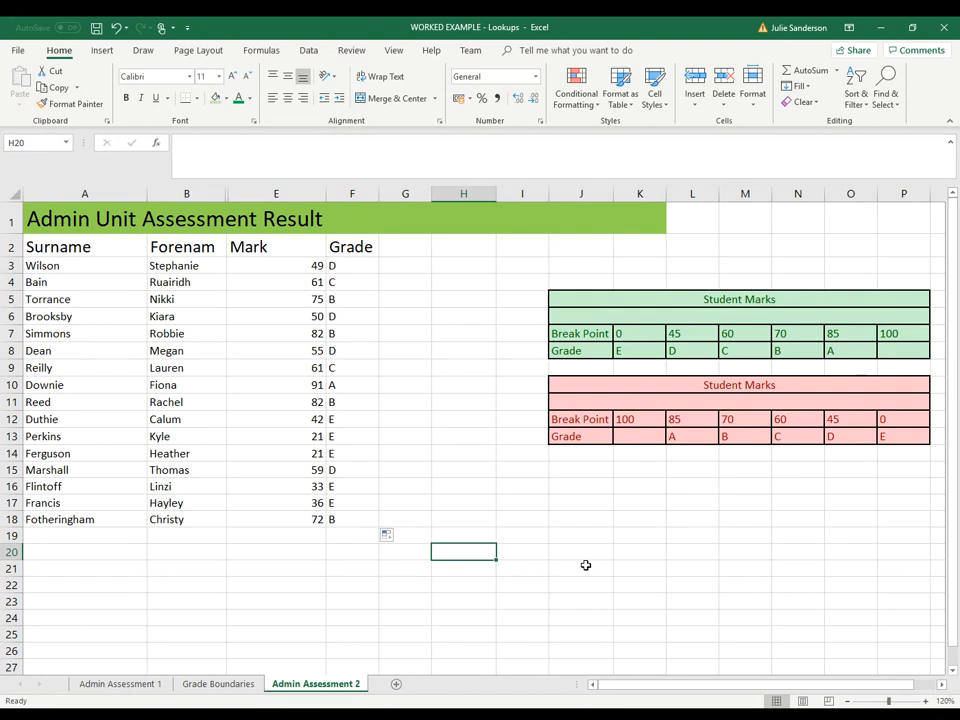